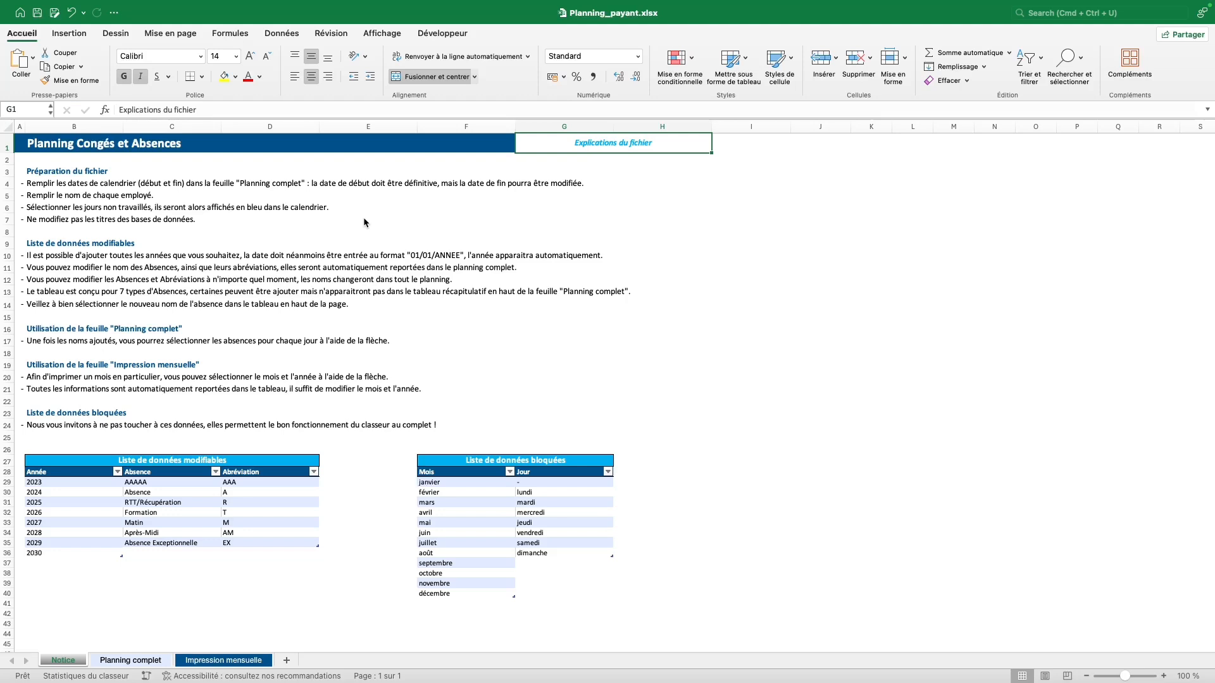
Undo the AAAAA/AAA edit so the first absence type reads Congé with abbreviation C.
{"action": "key", "text": "super+z"}
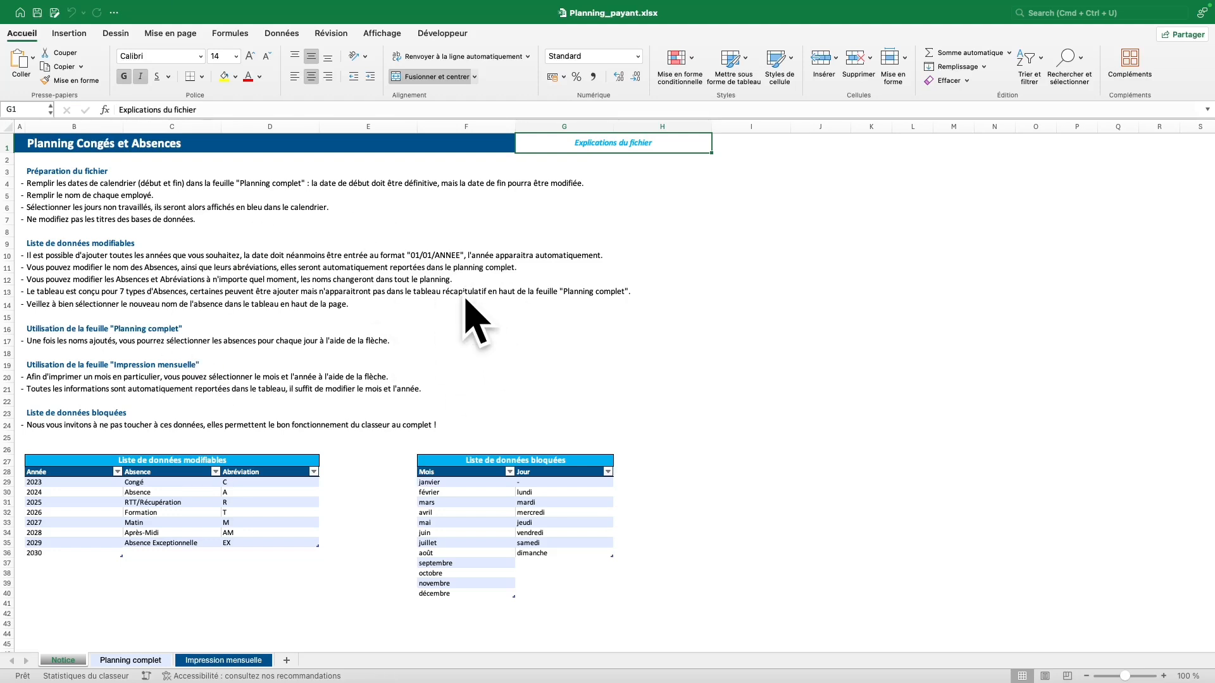
On Planning complet, set the calendar start to 01/02/2024 and end to 31/03/2024.
{"action": "left_click", "coordinate": [127, 661]}
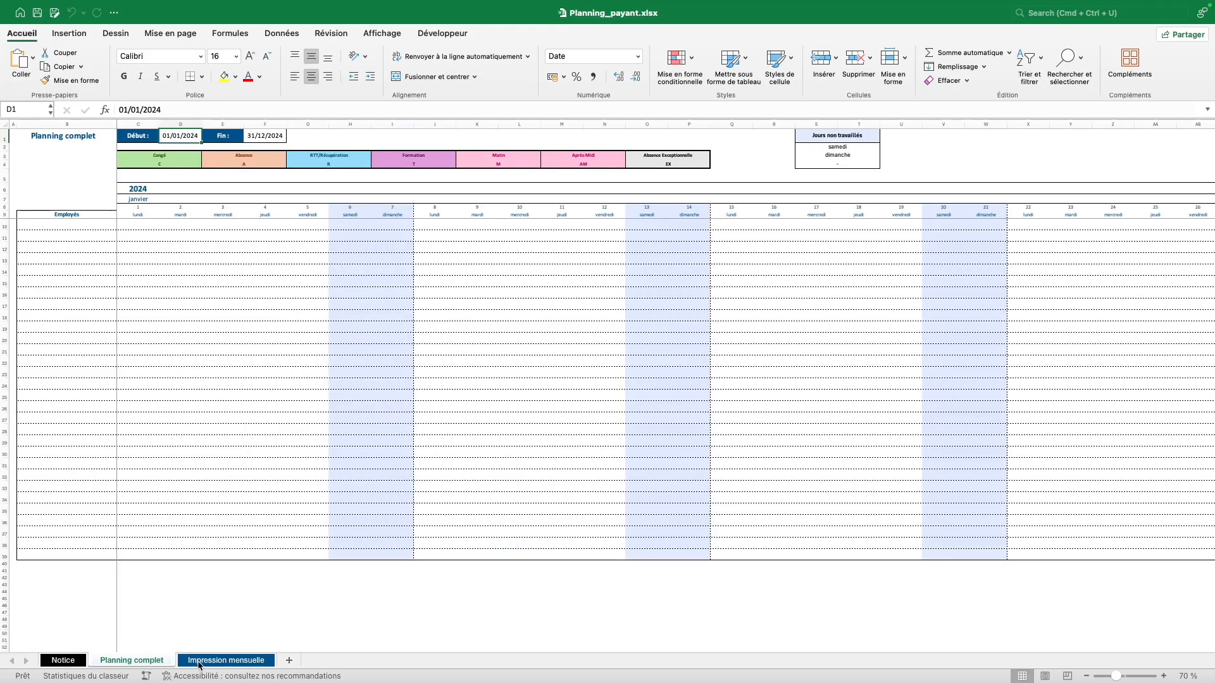
{"action": "left_click", "coordinate": [225, 661]}
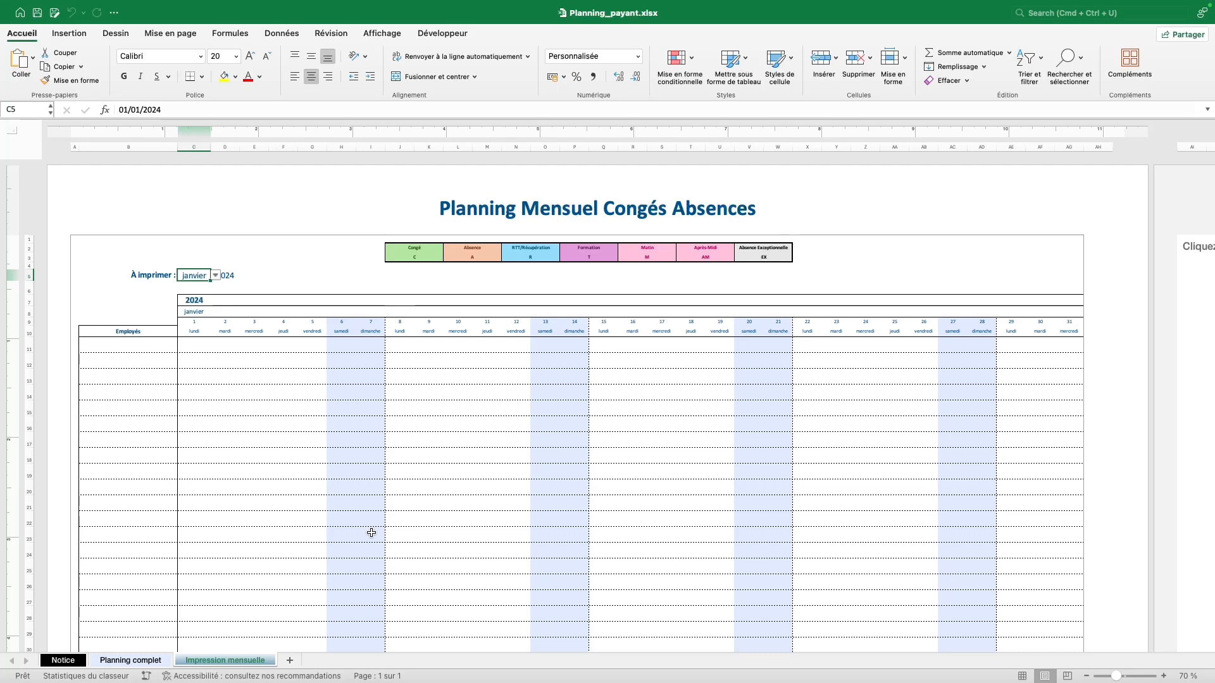
{"action": "left_click", "coordinate": [123, 660]}
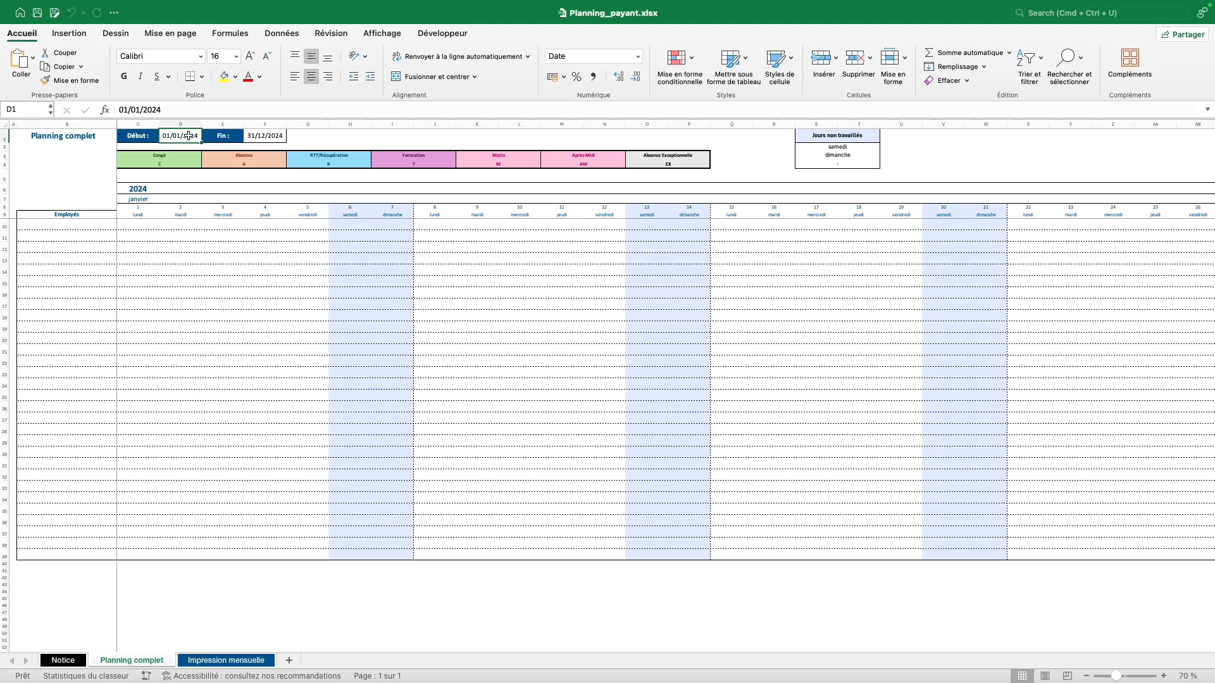
{"action": "type", "text": "01/02/2024"}
{"action": "key", "text": "Tab"}
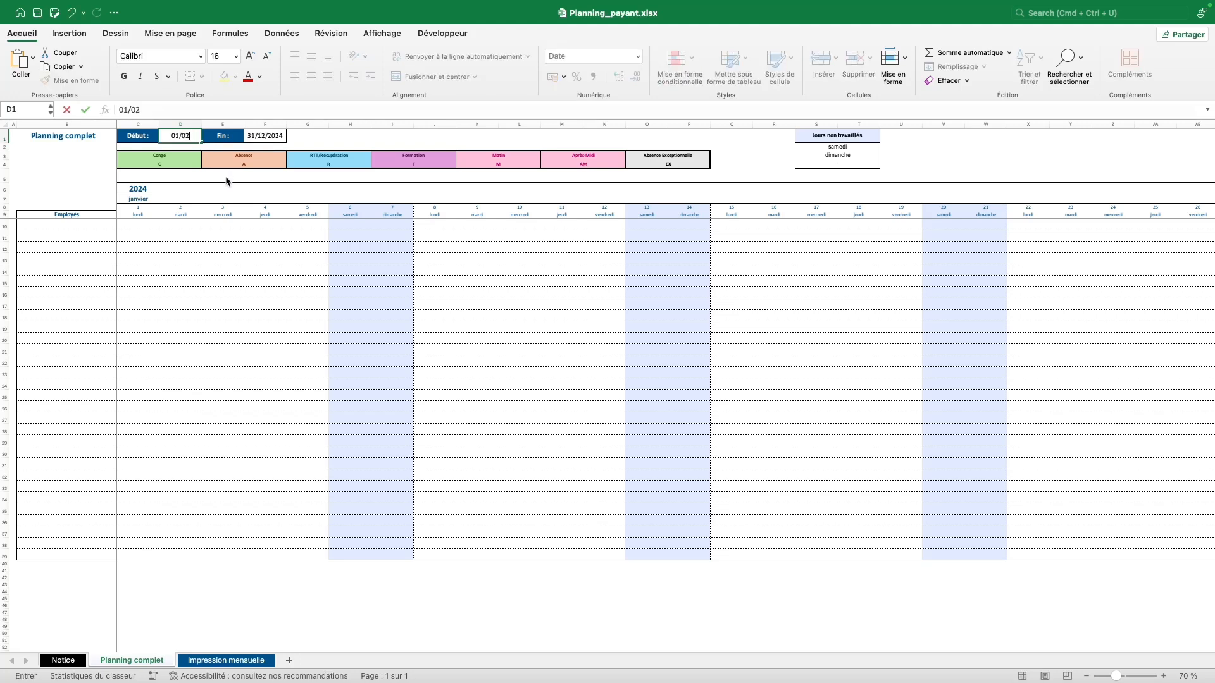
{"action": "type", "text": "31/03/2024"}
{"action": "key", "text": "Tab"}
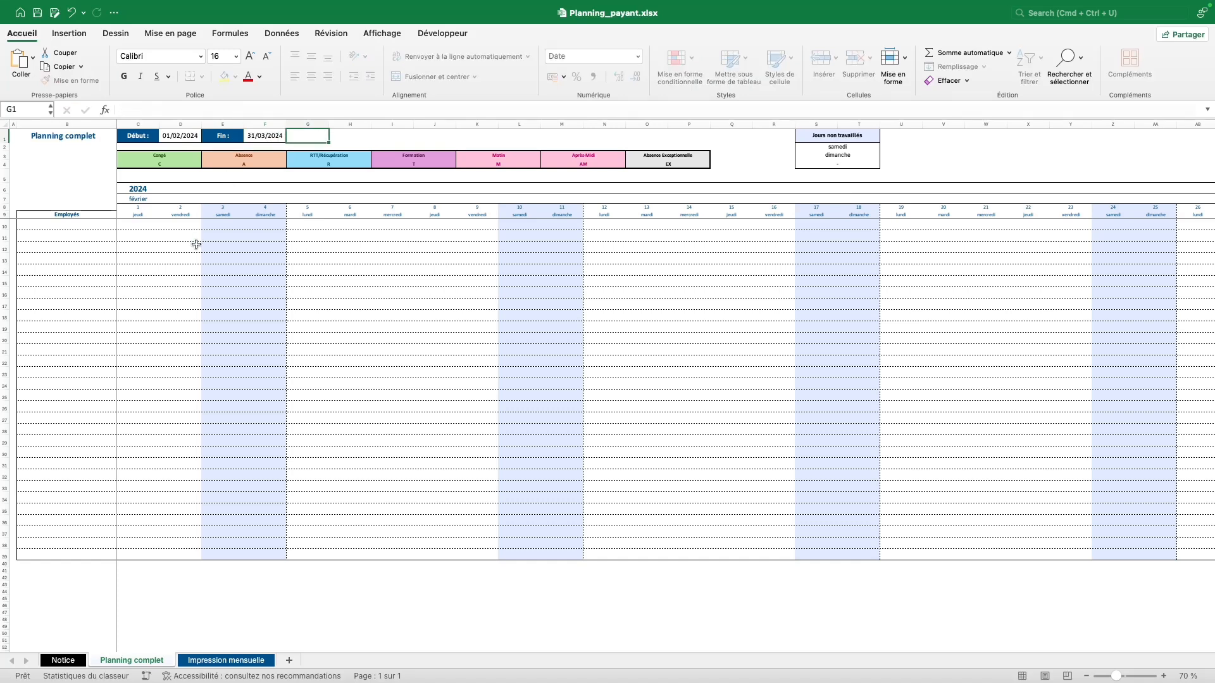
{"action": "key", "text": "Left"}
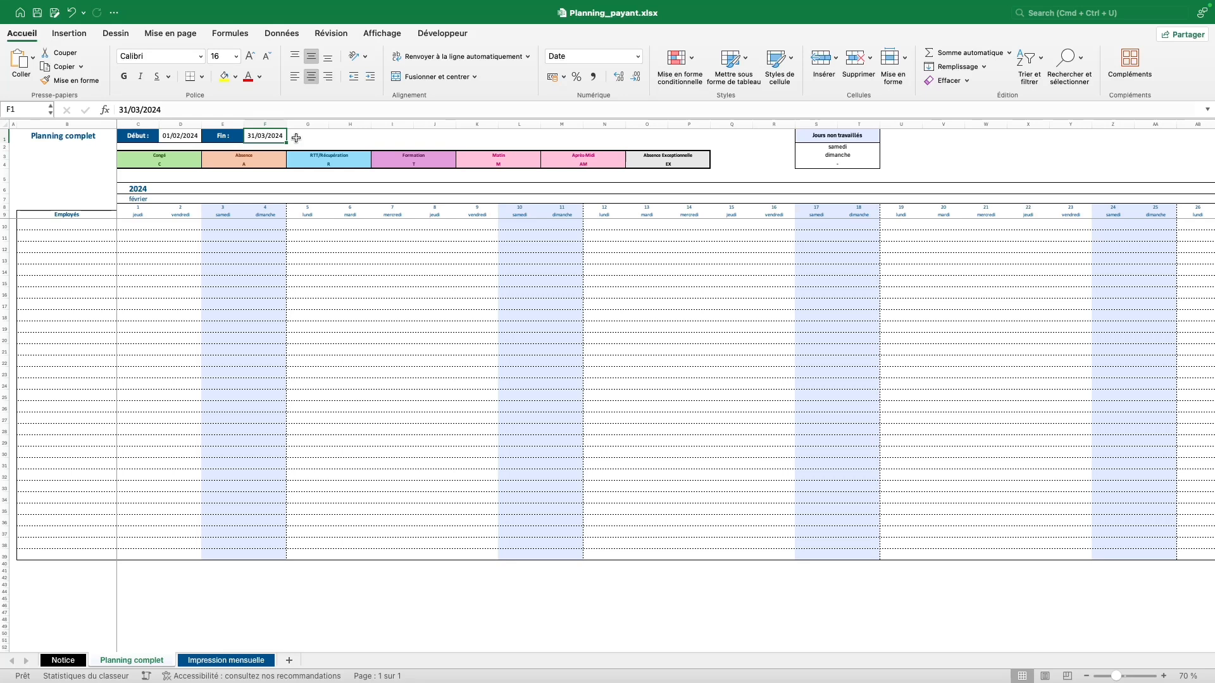
{"action": "scroll", "coordinate": [727, 367], "scroll_direction": "right", "scroll_amount": 20}
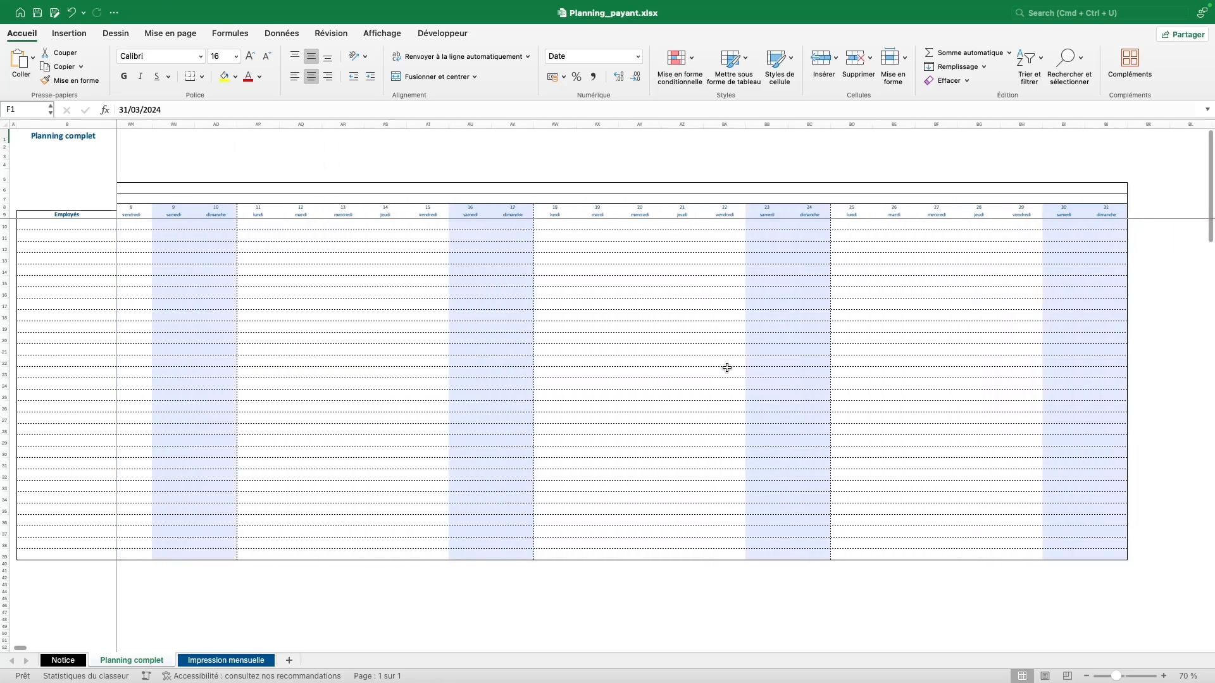
{"action": "scroll", "coordinate": [727, 367], "scroll_direction": "right", "scroll_amount": 5}
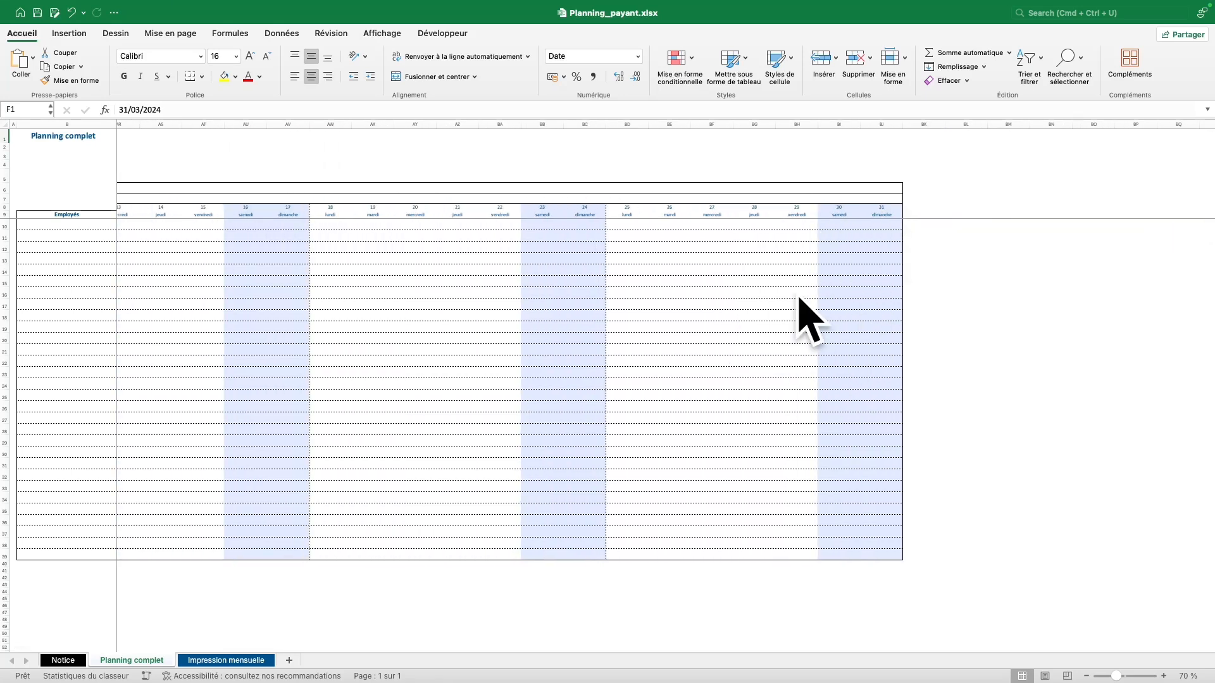
{"action": "scroll", "coordinate": [708, 331], "scroll_direction": "left", "scroll_amount": 20}
{"action": "scroll", "coordinate": [332, 327], "scroll_direction": "left", "scroll_amount": 17}
Enter the first employee's full name in cell B10.
{"action": "left_click", "coordinate": [83, 226]}
{"action": "left_click", "coordinate": [143, 227]}
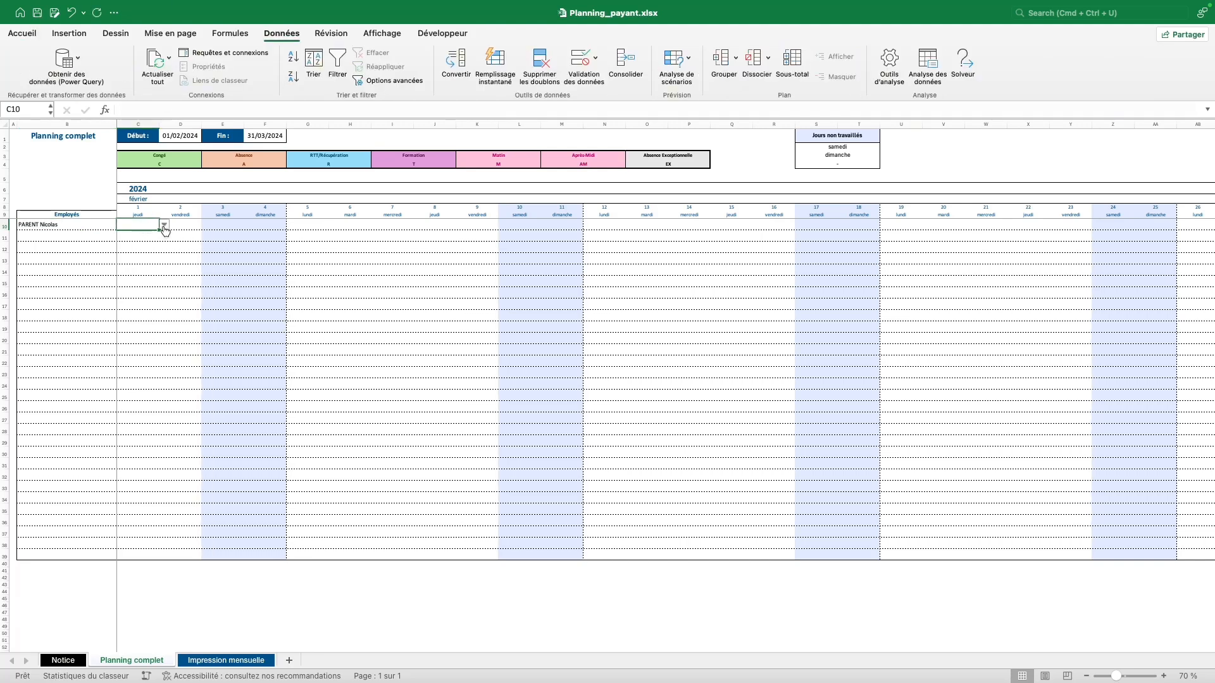
Mark 1 and 2 February as Congé (C) and 5 February as RTT/Récupération (R).
{"action": "left_click", "coordinate": [164, 228]}
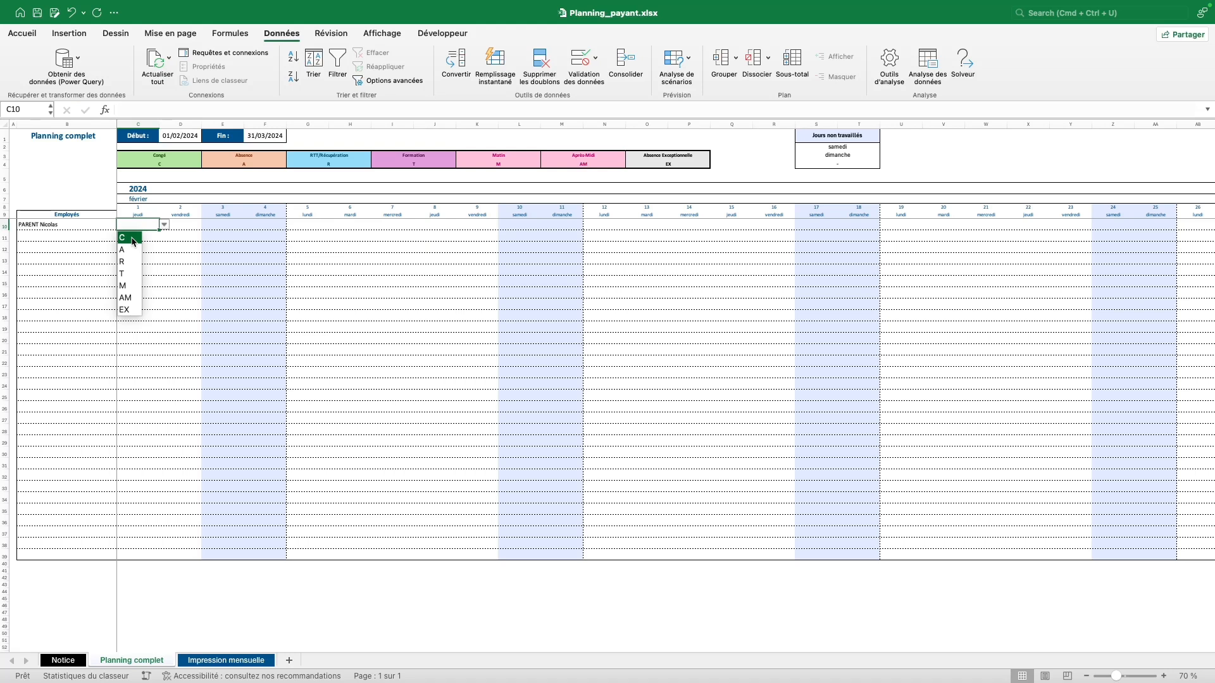
{"action": "left_click", "coordinate": [130, 237]}
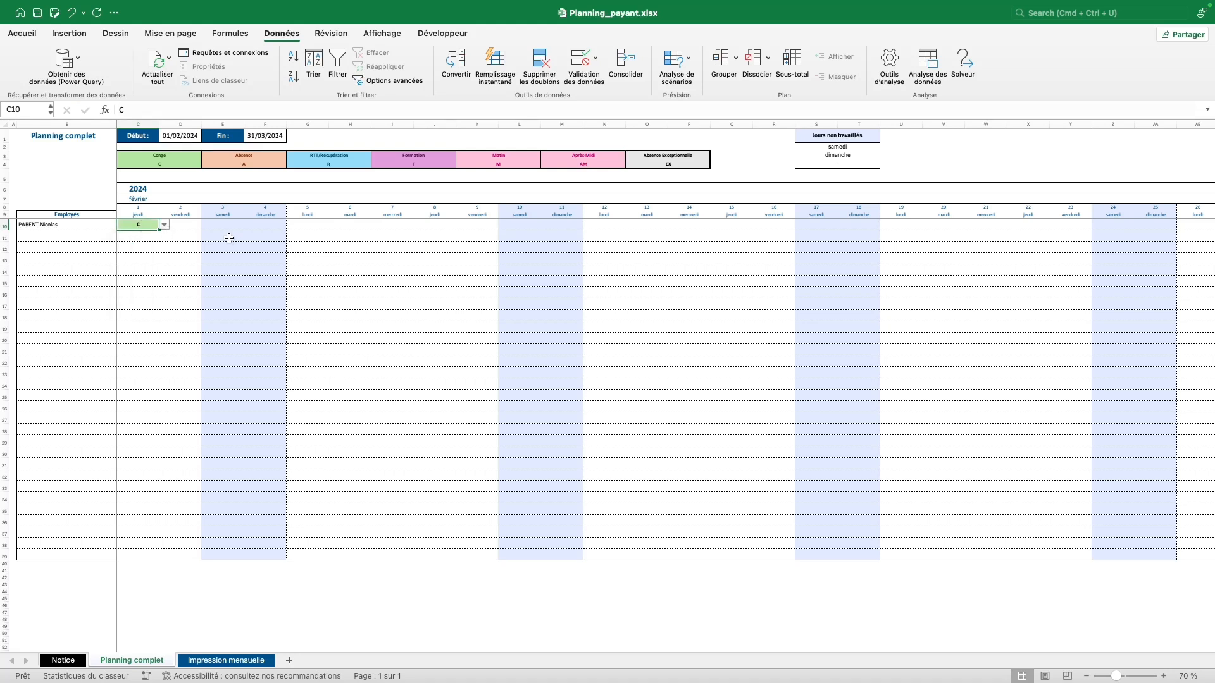
{"action": "left_click", "coordinate": [189, 226]}
{"action": "left_click", "coordinate": [206, 225]}
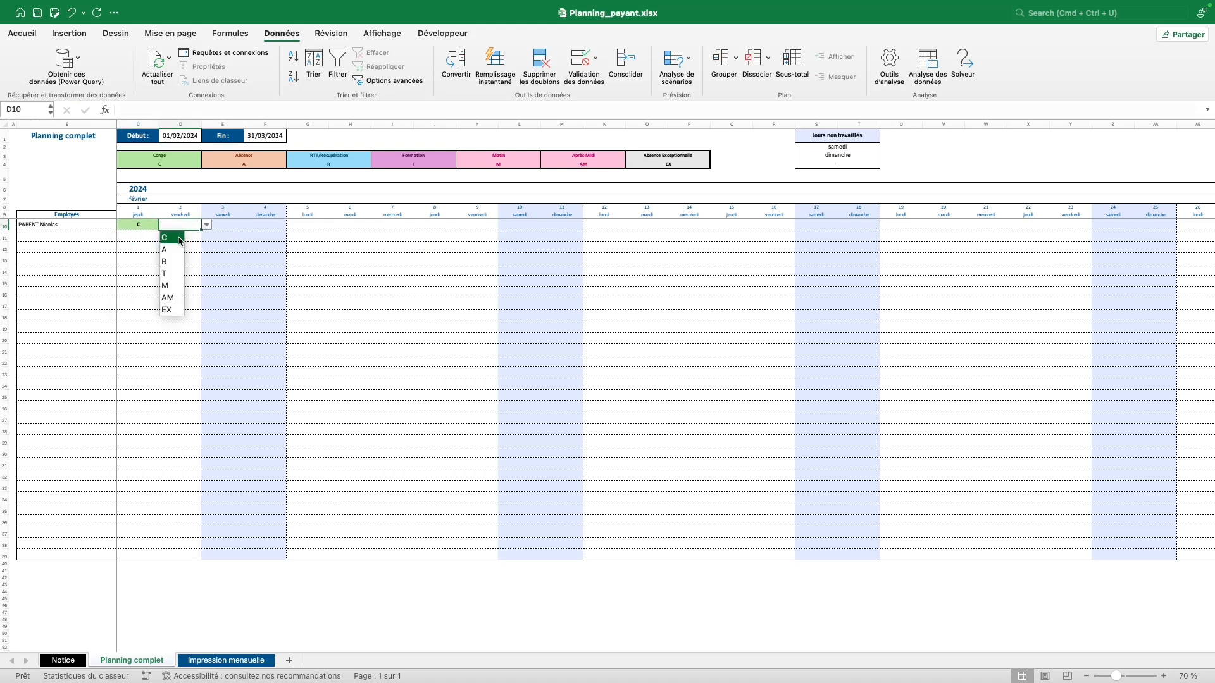
{"action": "left_click", "coordinate": [179, 242]}
{"action": "left_click", "coordinate": [310, 225]}
{"action": "left_click", "coordinate": [334, 226]}
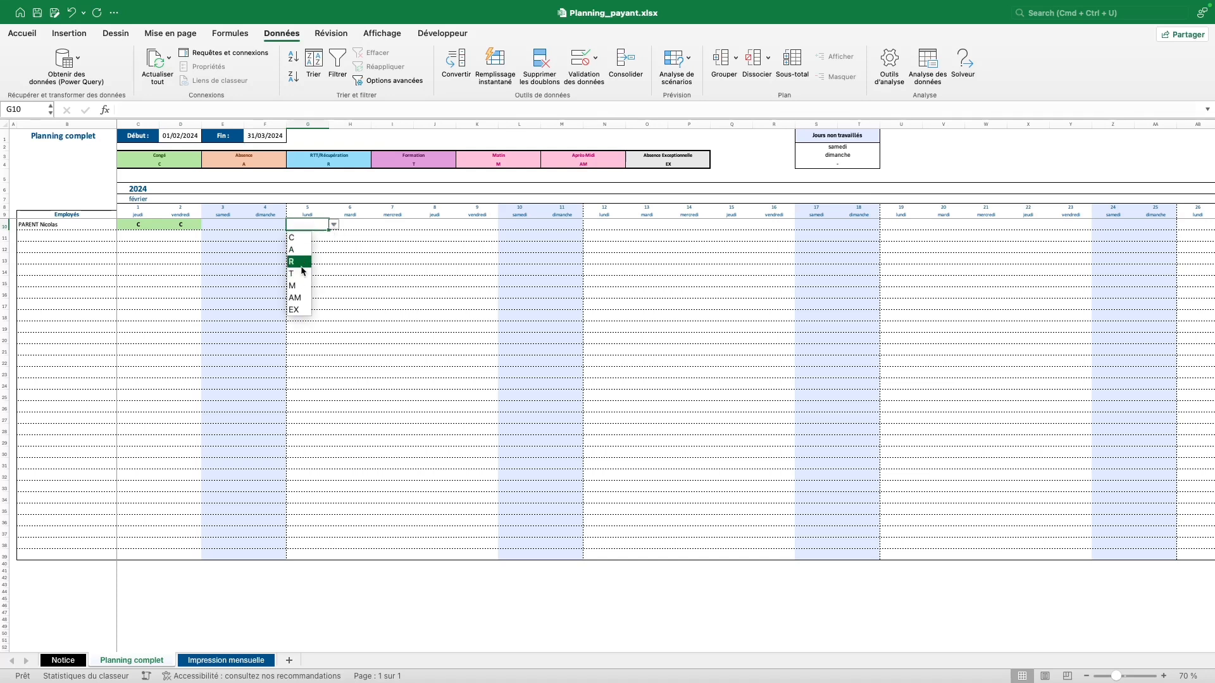
{"action": "left_click", "coordinate": [299, 262]}
{"action": "left_click", "coordinate": [359, 229]}
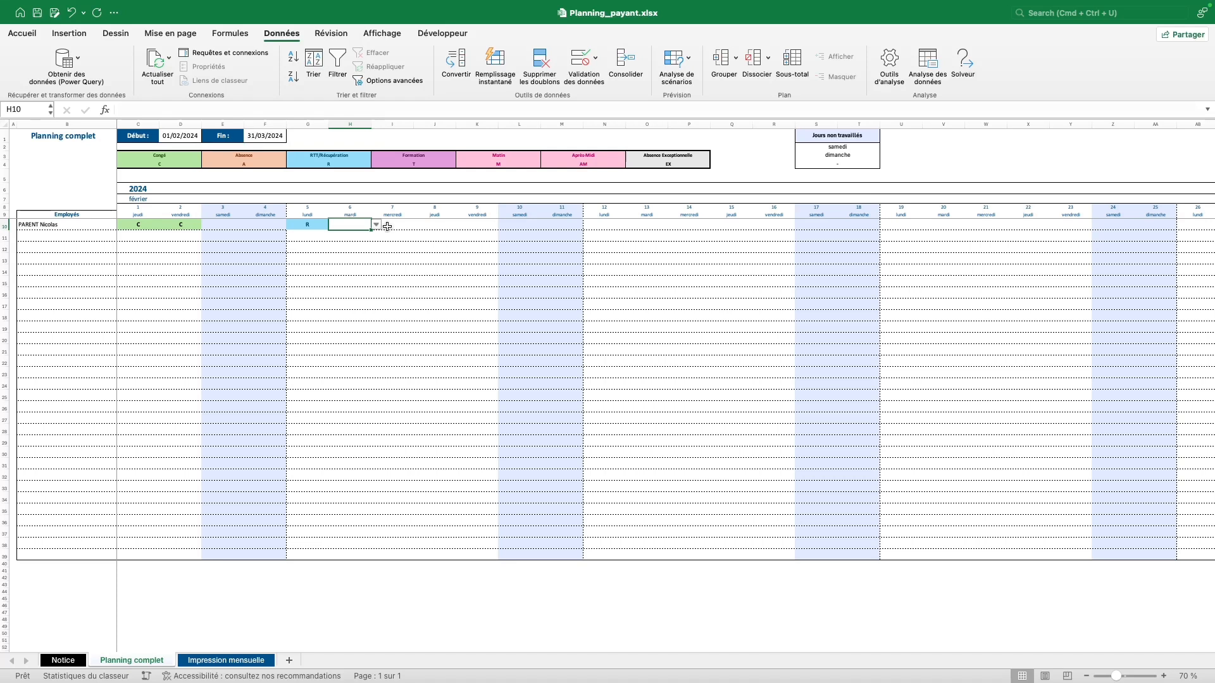
Switch the first non-working day in S2 to lundi, then back to samedi.
{"action": "left_click", "coordinate": [860, 150]}
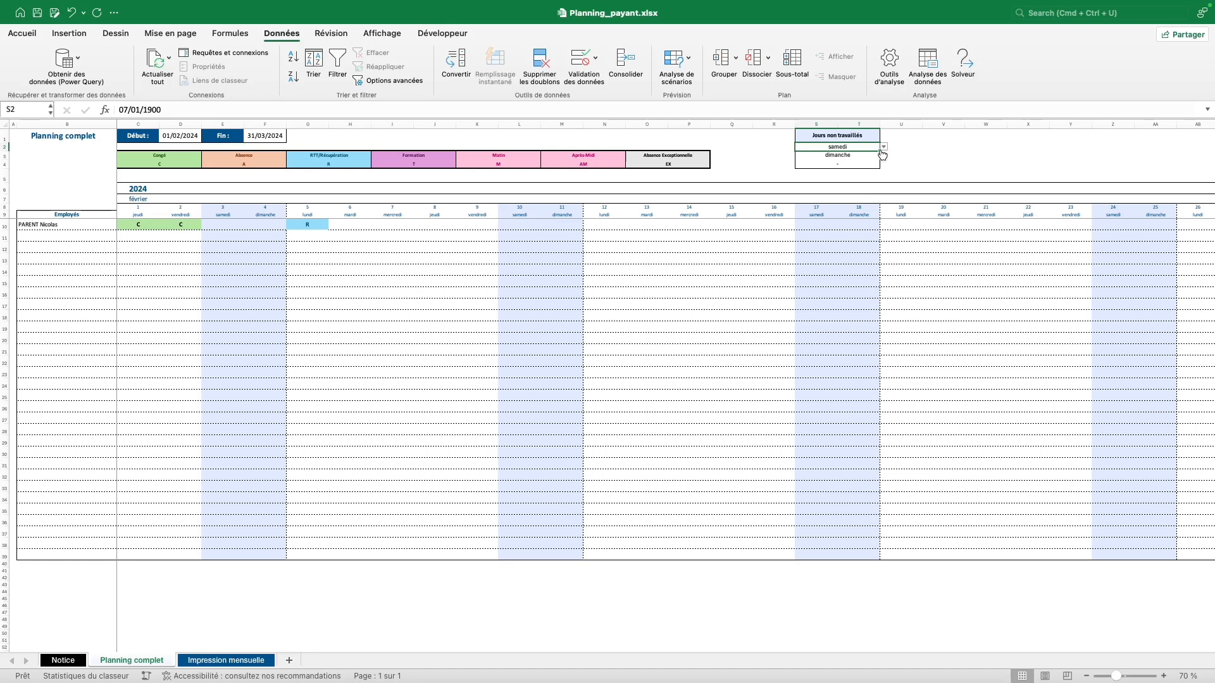
{"action": "left_click", "coordinate": [883, 148]}
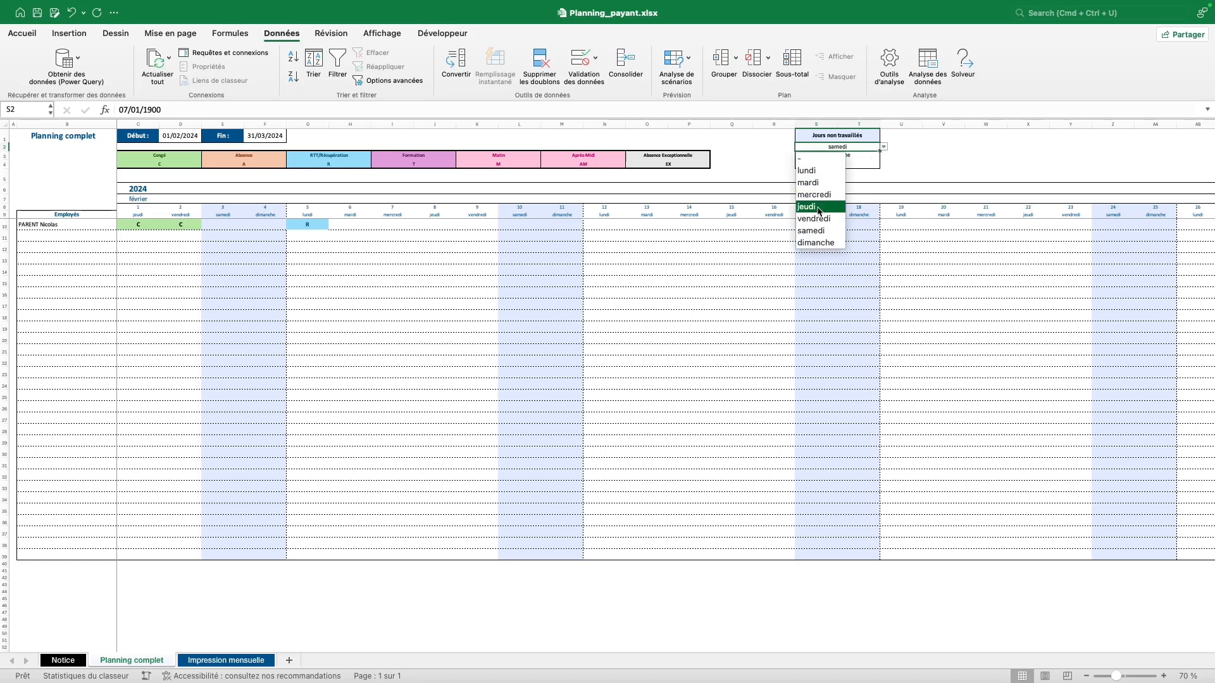
{"action": "left_click", "coordinate": [823, 171]}
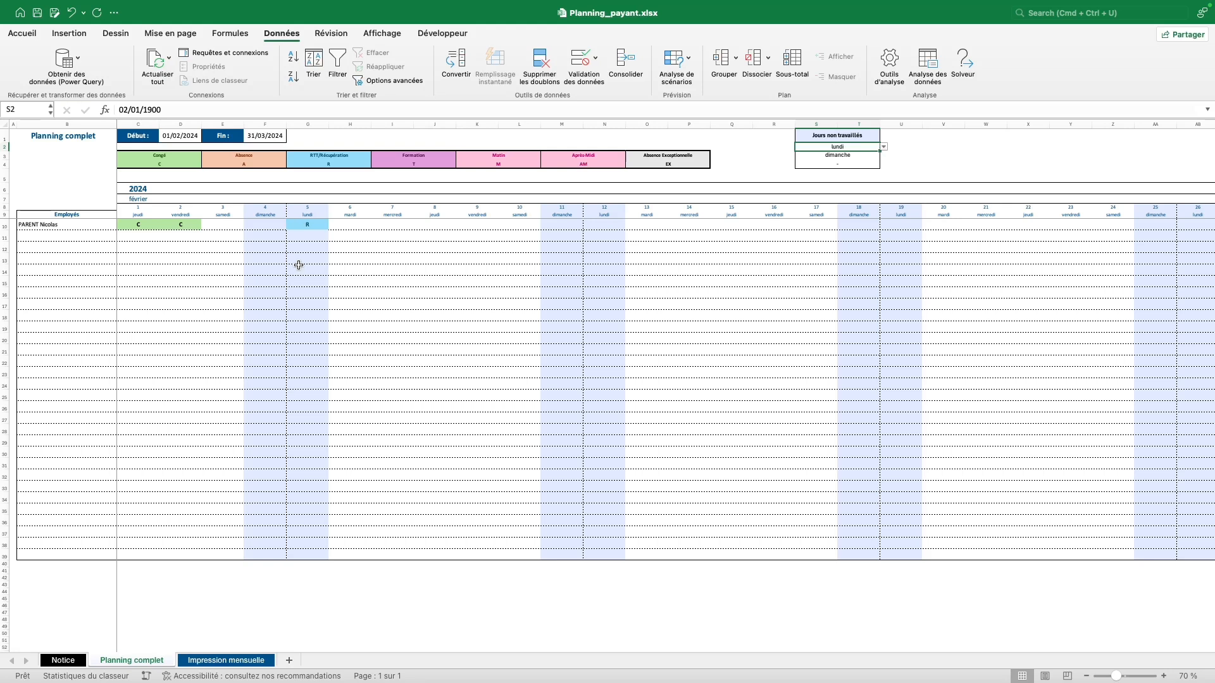
{"action": "left_click", "coordinate": [883, 146]}
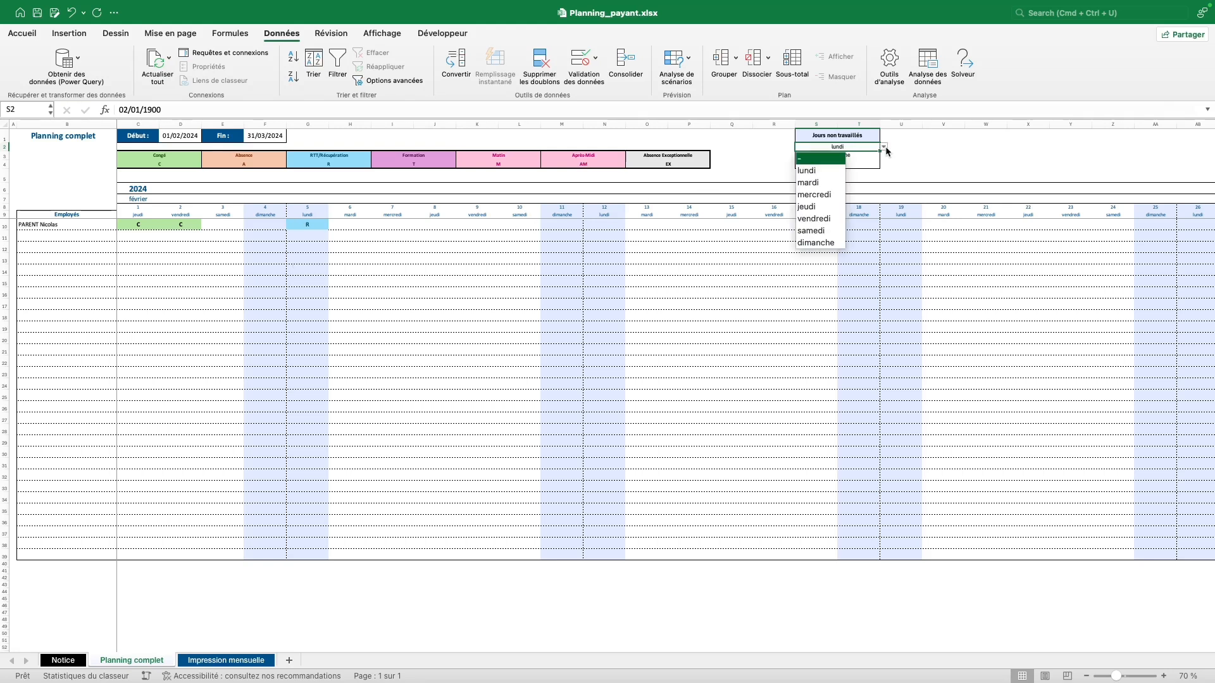
{"action": "left_click", "coordinate": [820, 230]}
Add a second employee named AAAAA in cell B11.
{"action": "left_click", "coordinate": [316, 223]}
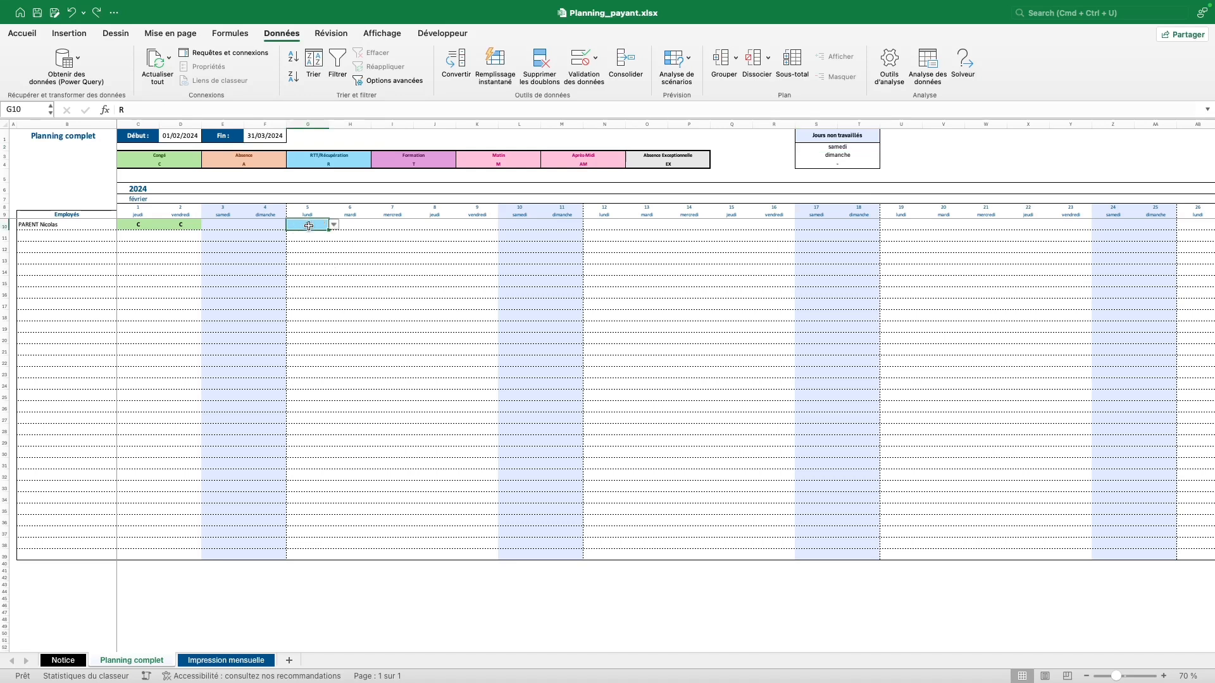
{"action": "left_click", "coordinate": [101, 236]}
{"action": "type", "text": "AAAAA"}
{"action": "key", "text": "Tab"}
Give AAAAA Formation (T) on 1 February, Matin (M) on 2 February, EX on 5 February.
{"action": "left_click", "coordinate": [164, 235]}
{"action": "left_click", "coordinate": [130, 285]}
{"action": "left_click", "coordinate": [189, 239]}
{"action": "left_click", "coordinate": [206, 236]}
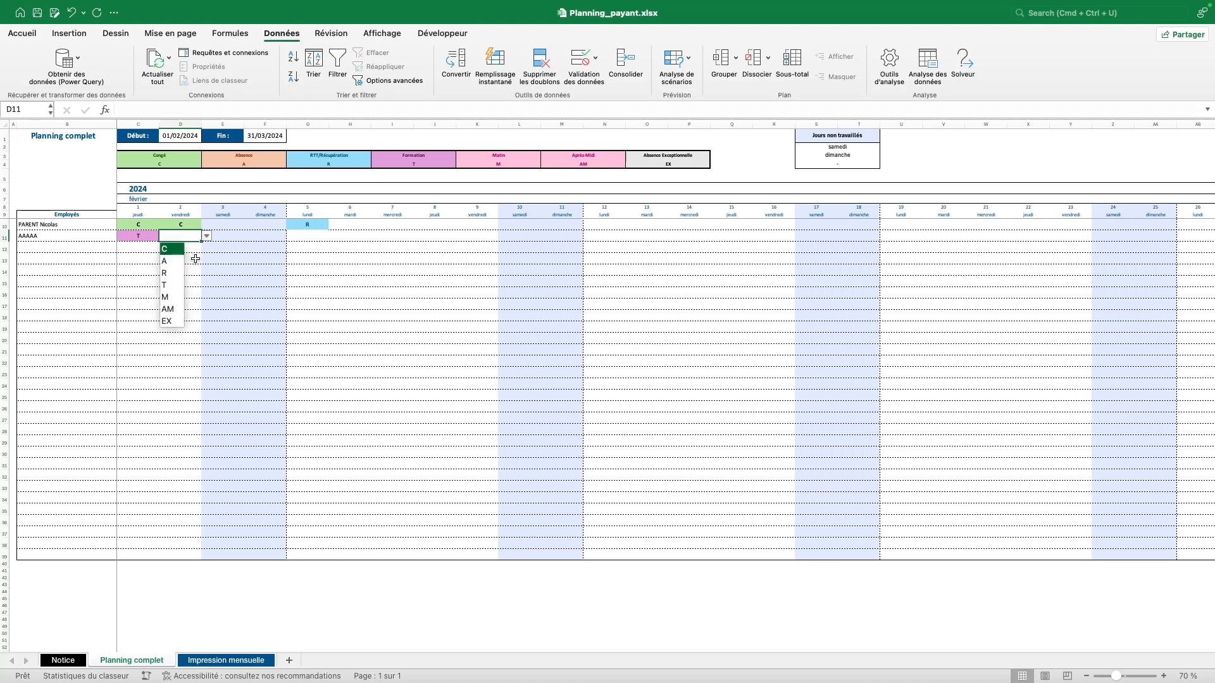
{"action": "left_click", "coordinate": [165, 296]}
{"action": "left_click", "coordinate": [292, 237]}
{"action": "left_click", "coordinate": [334, 237]}
{"action": "left_click", "coordinate": [299, 327]}
{"action": "left_click", "coordinate": [368, 236]}
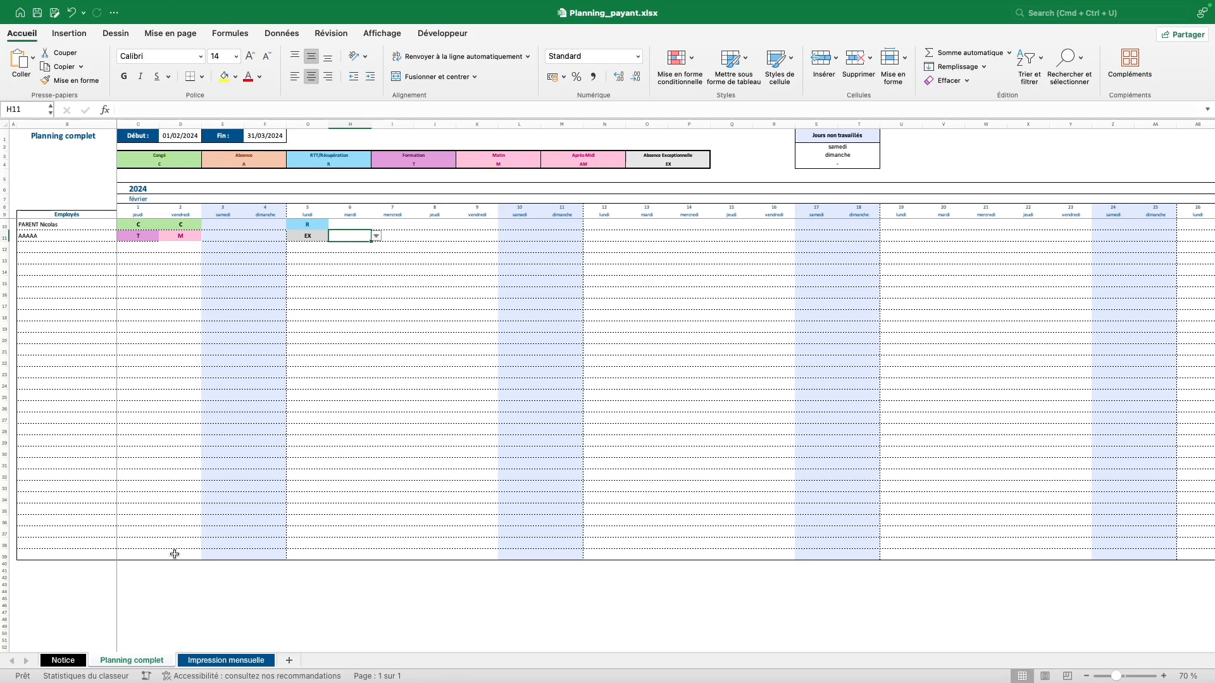
{"action": "left_click", "coordinate": [70, 662]}
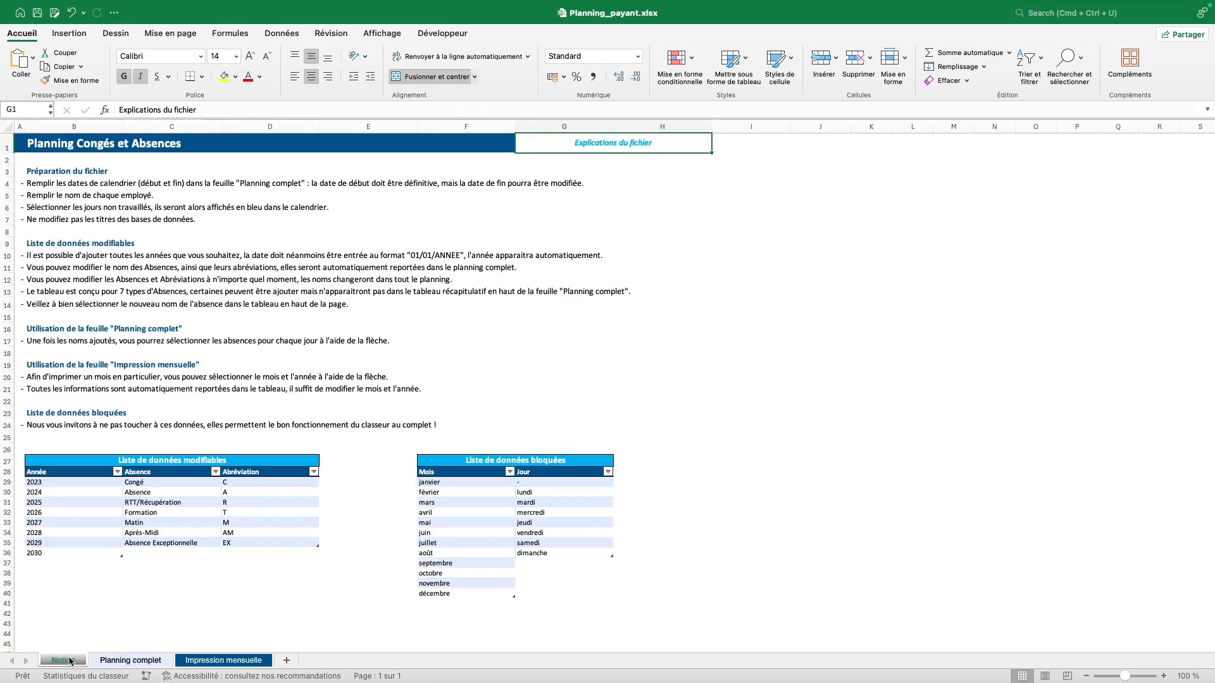
Rename the Congé absence type to AAAAA with abbreviation AAA.
{"action": "left_click", "coordinate": [181, 483]}
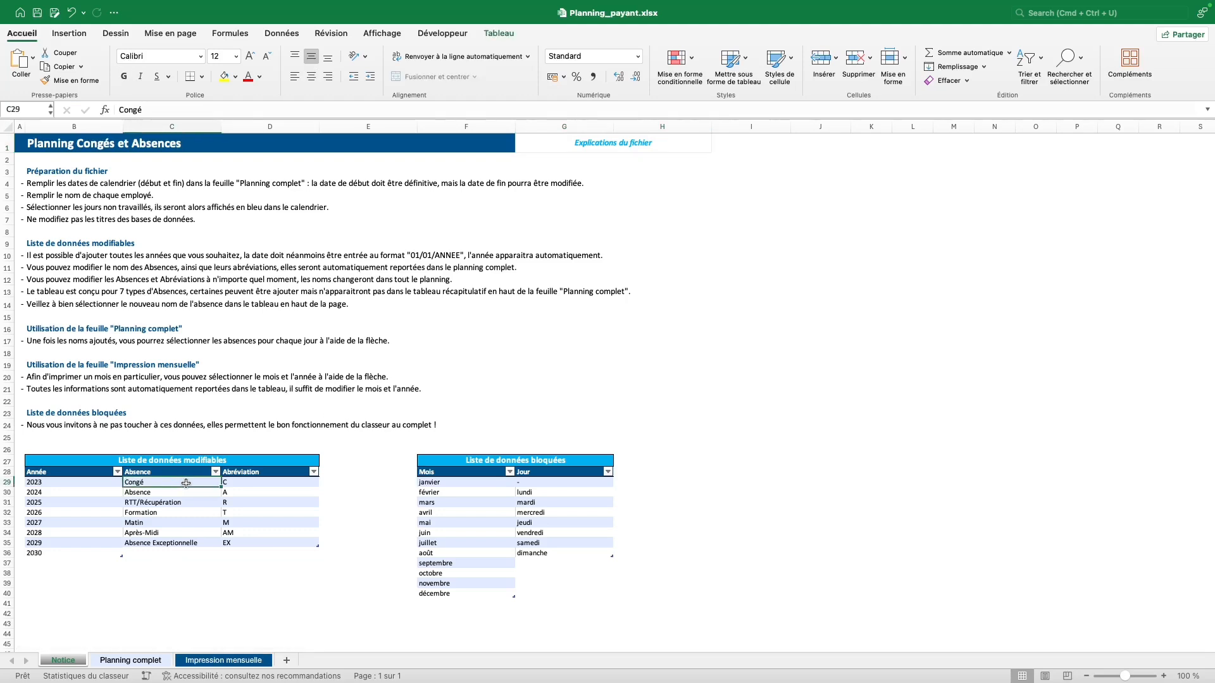
{"action": "type", "text": "AAAAA"}
{"action": "key", "text": "Tab"}
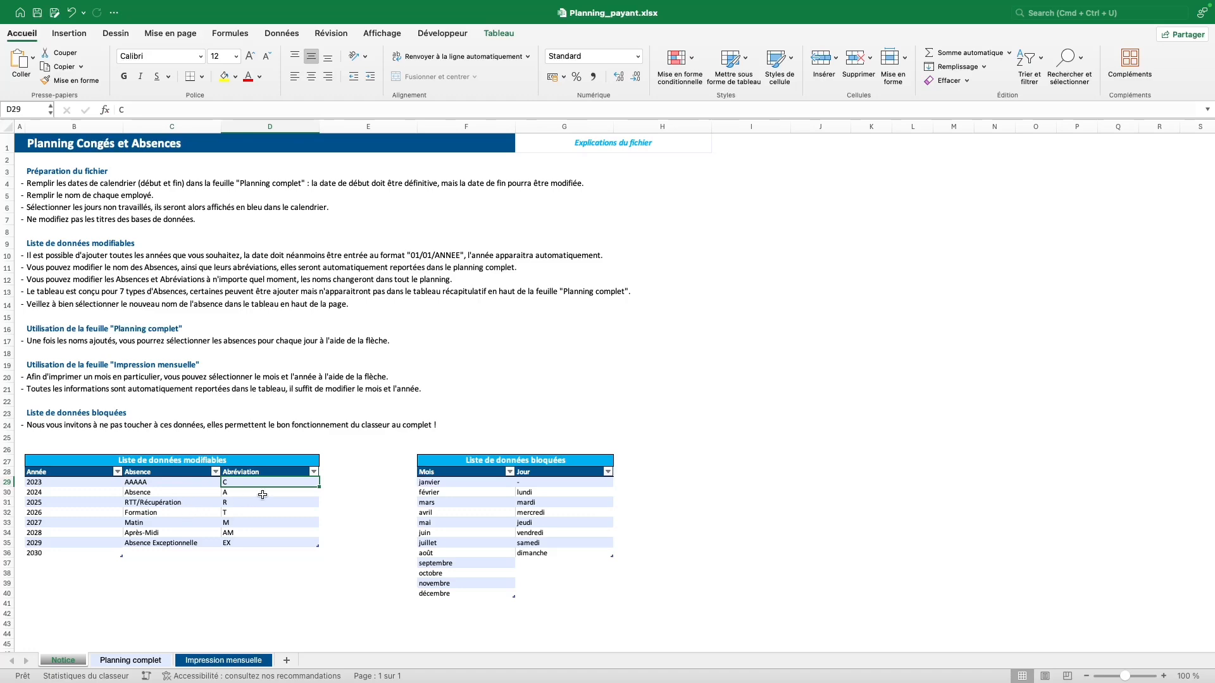
{"action": "type", "text": "A"}
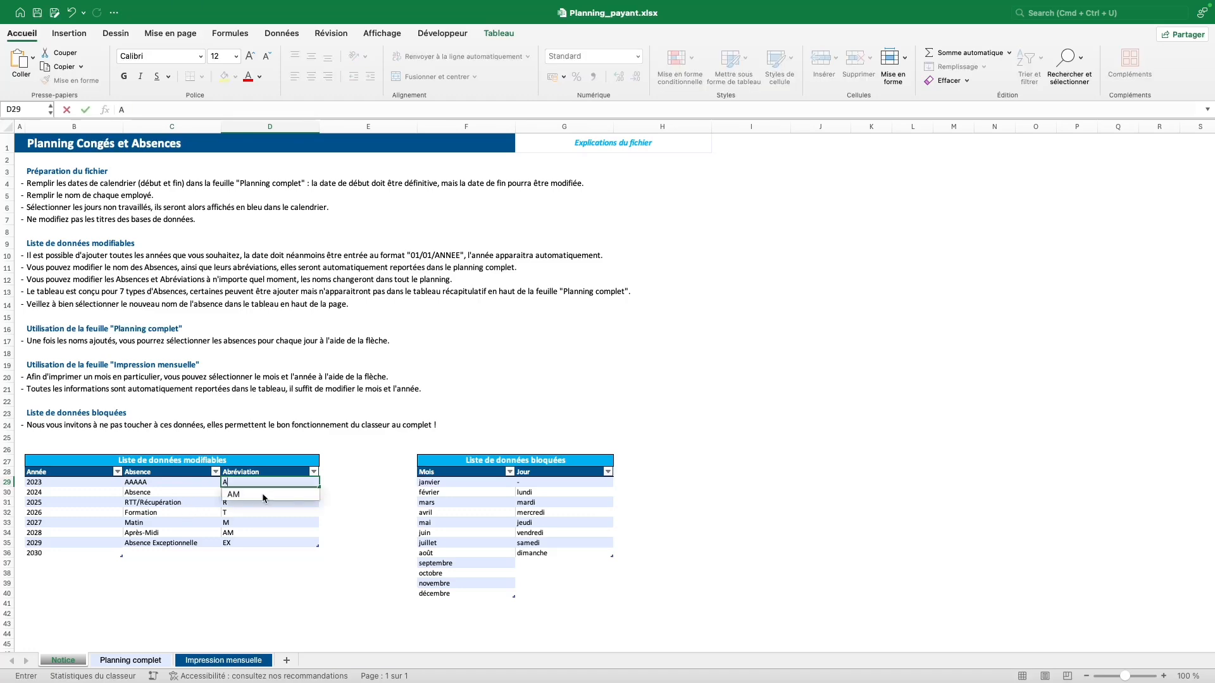
{"action": "type", "text": "AA"}
{"action": "key", "text": "Return"}
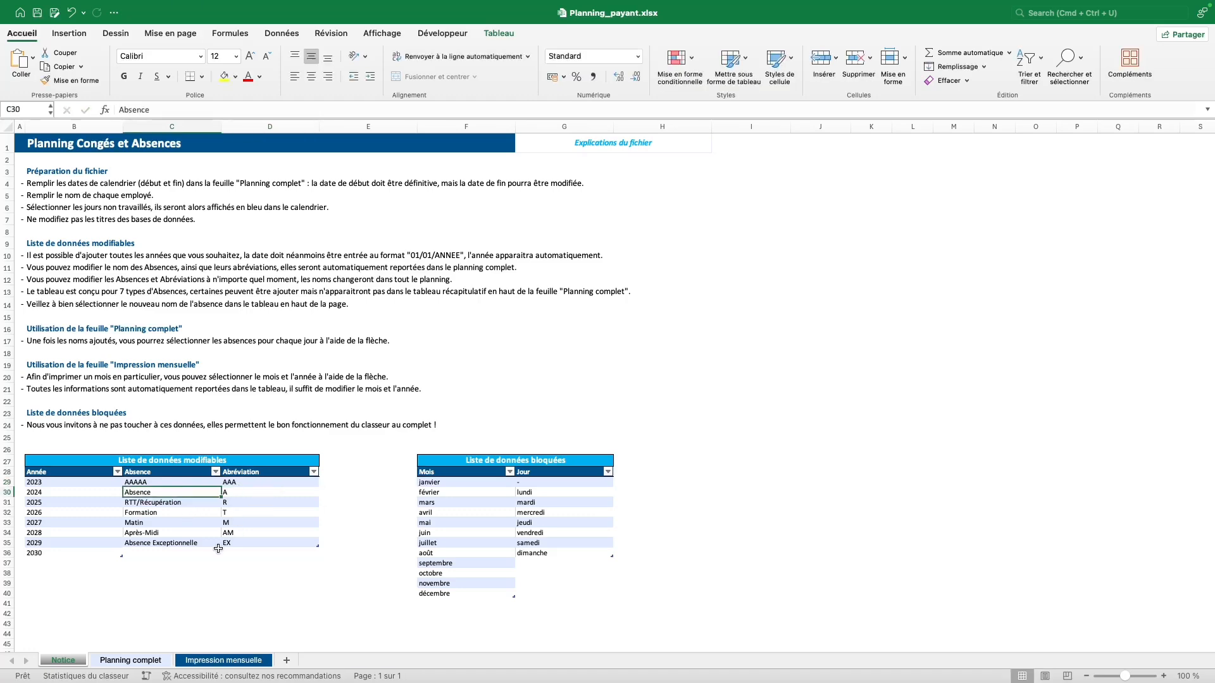
{"action": "left_click", "coordinate": [141, 659]}
Set the first legend entry on Planning complet to AAAAA.
{"action": "left_click", "coordinate": [173, 157]}
{"action": "left_click", "coordinate": [205, 156]}
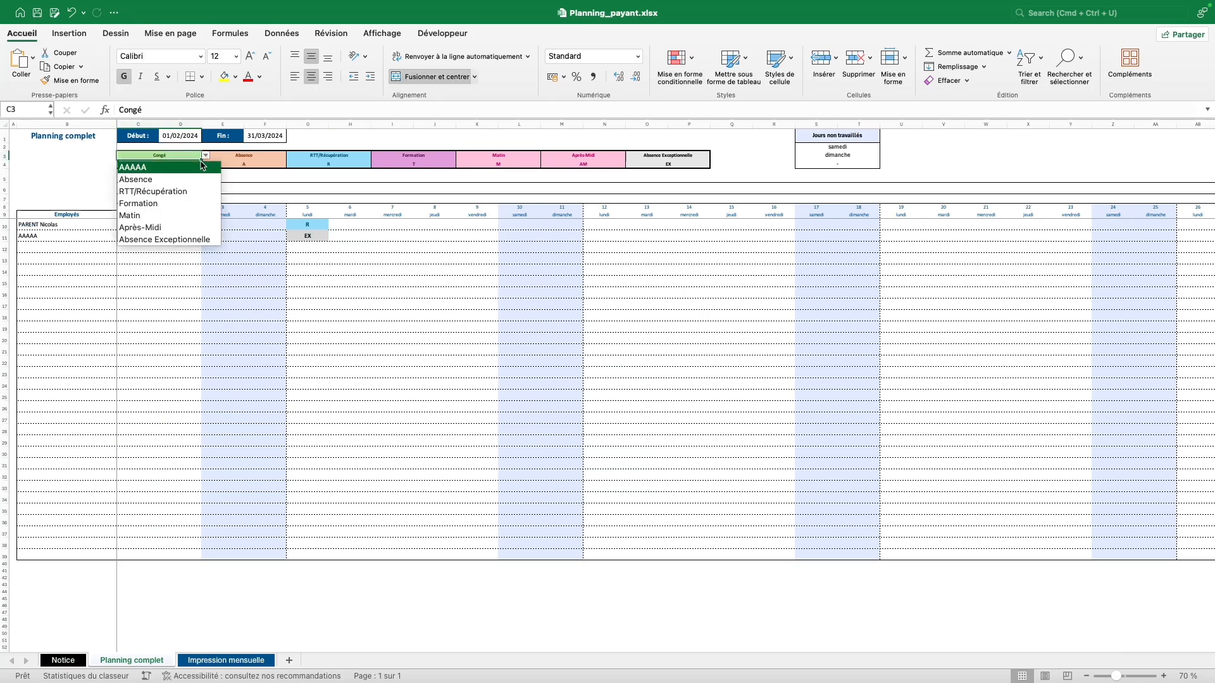
{"action": "left_click", "coordinate": [200, 167]}
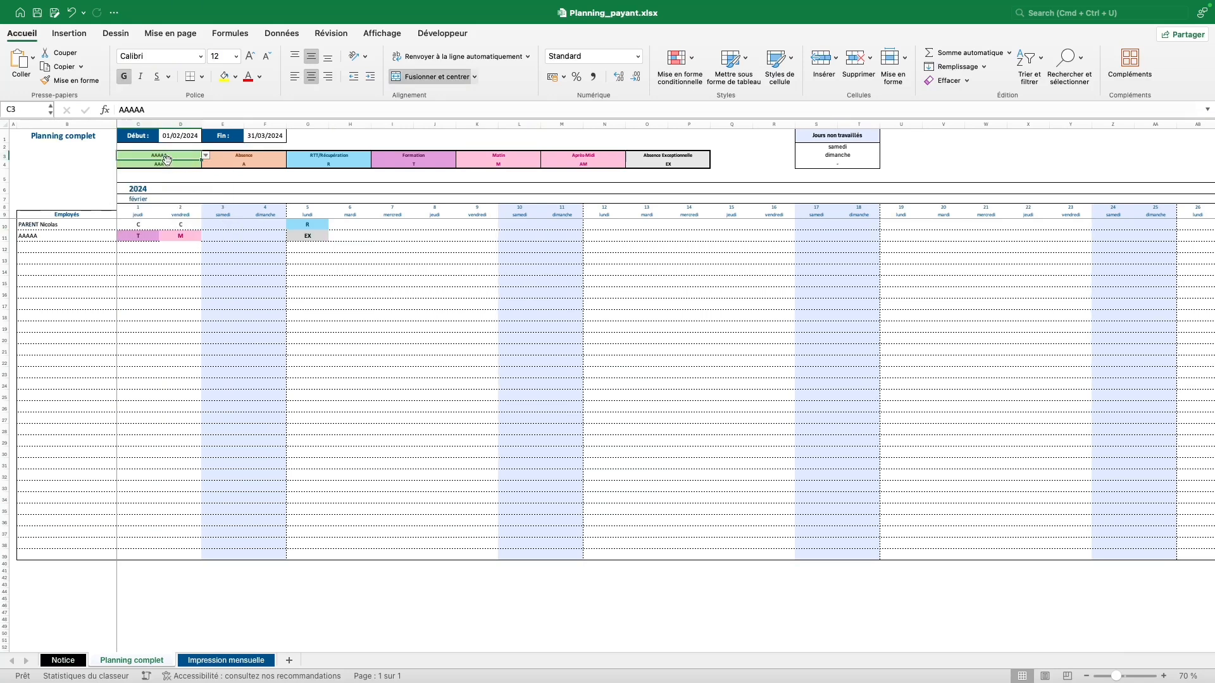
Mark 1 February in row 12 (cell C12) with the AAA code.
{"action": "left_click", "coordinate": [152, 246]}
{"action": "left_click", "coordinate": [163, 247]}
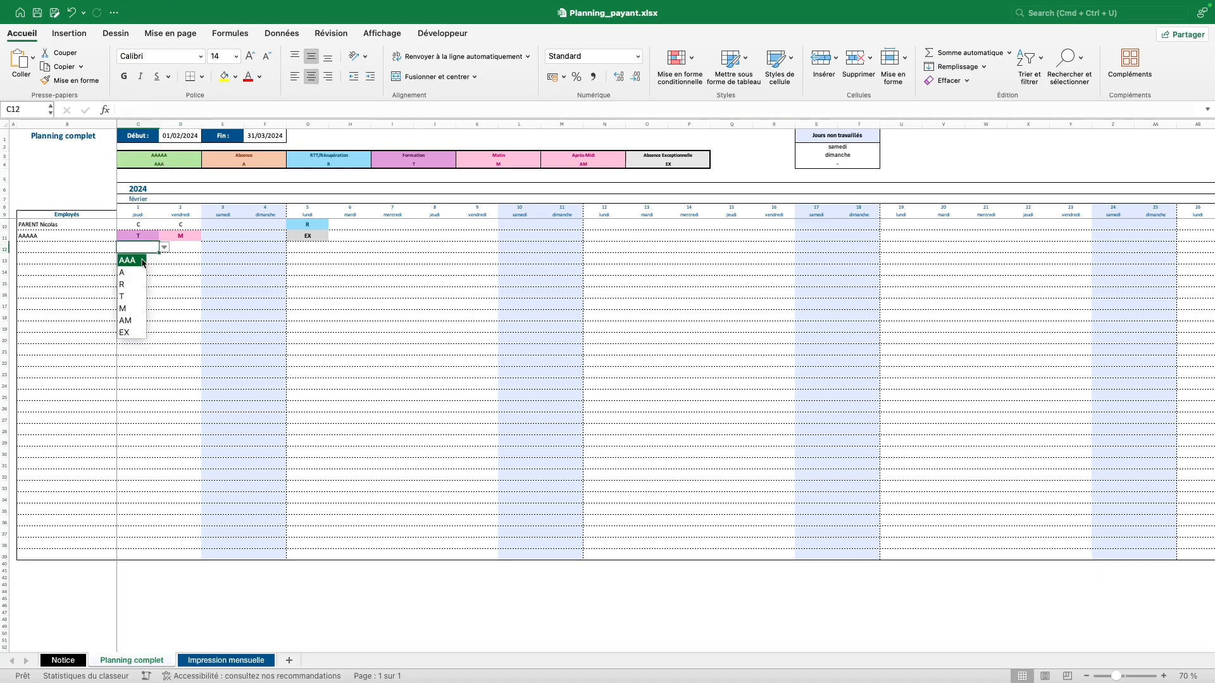
{"action": "left_click", "coordinate": [143, 262]}
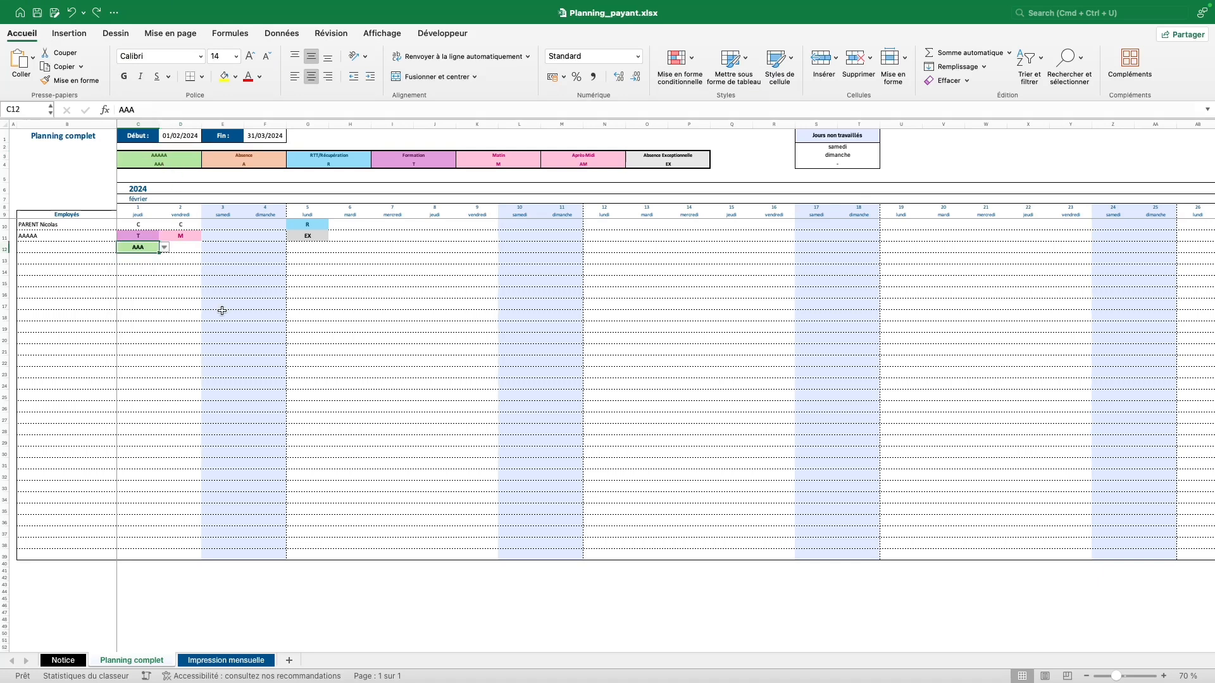
{"action": "left_click", "coordinate": [73, 660]}
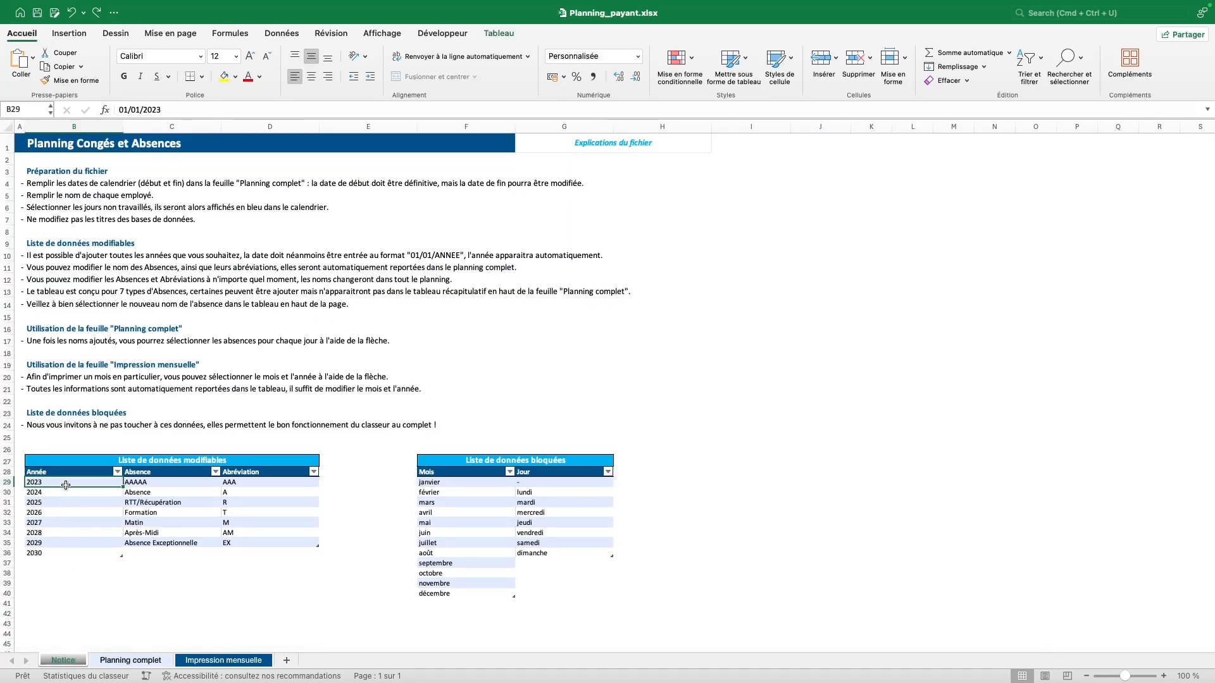
Replace the years 2023 and 2024 with 01/01/2031 and 01/01/2032.
{"action": "type", "text": "01/01/20"}
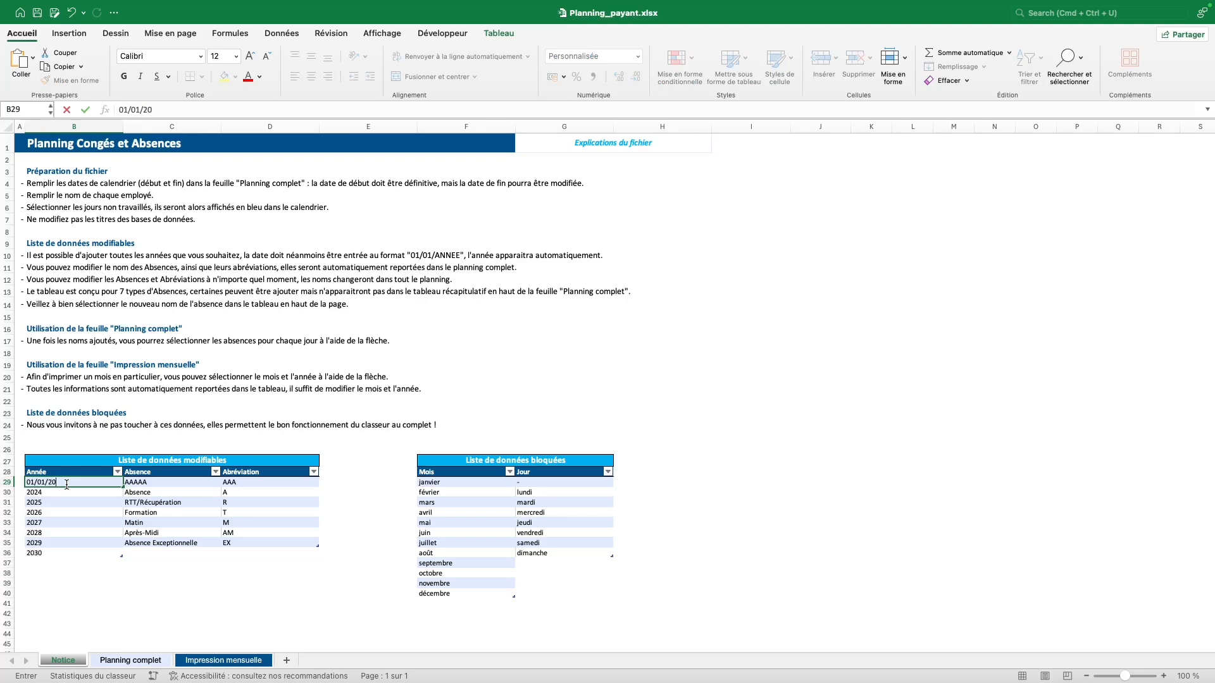
{"action": "type", "text": "31"}
{"action": "key", "text": "Return"}
{"action": "left_click", "coordinate": [75, 483]}
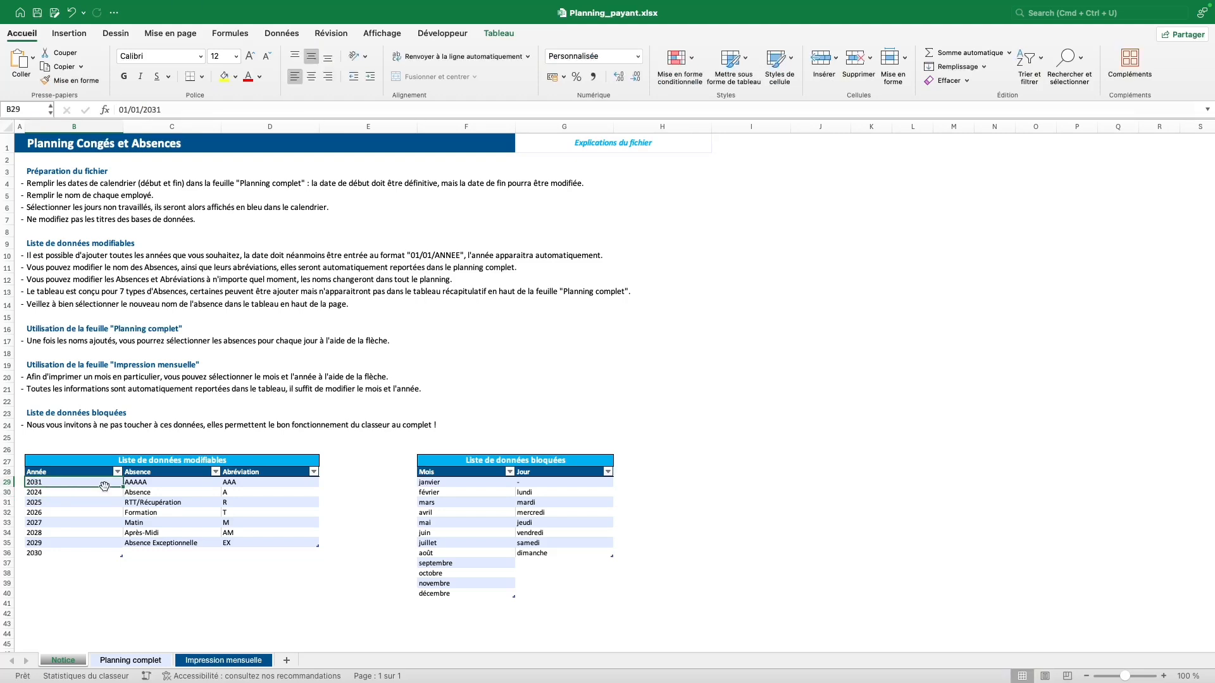
{"action": "left_click", "coordinate": [113, 493]}
{"action": "type", "text": "01/01/2032"}
{"action": "key", "text": "Return"}
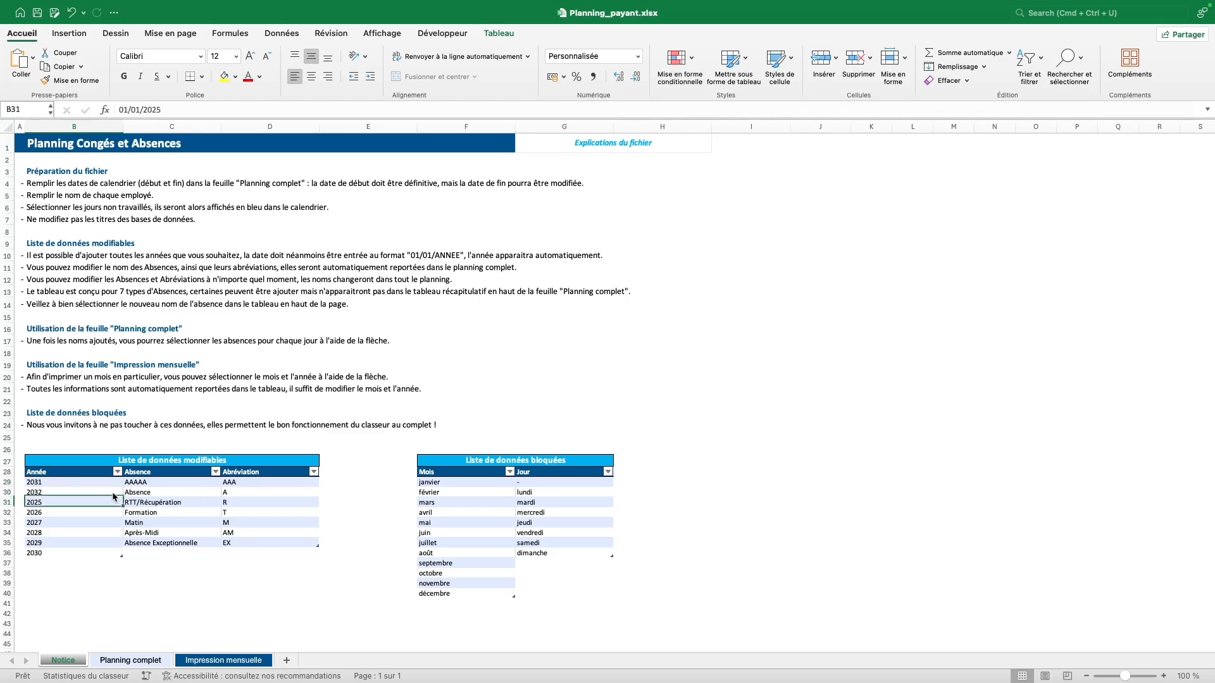
Try a 01/01/2031–31/12/2031 calendar span, then undo back to February–March 2024.
{"action": "left_click", "coordinate": [130, 660]}
{"action": "left_click", "coordinate": [186, 136]}
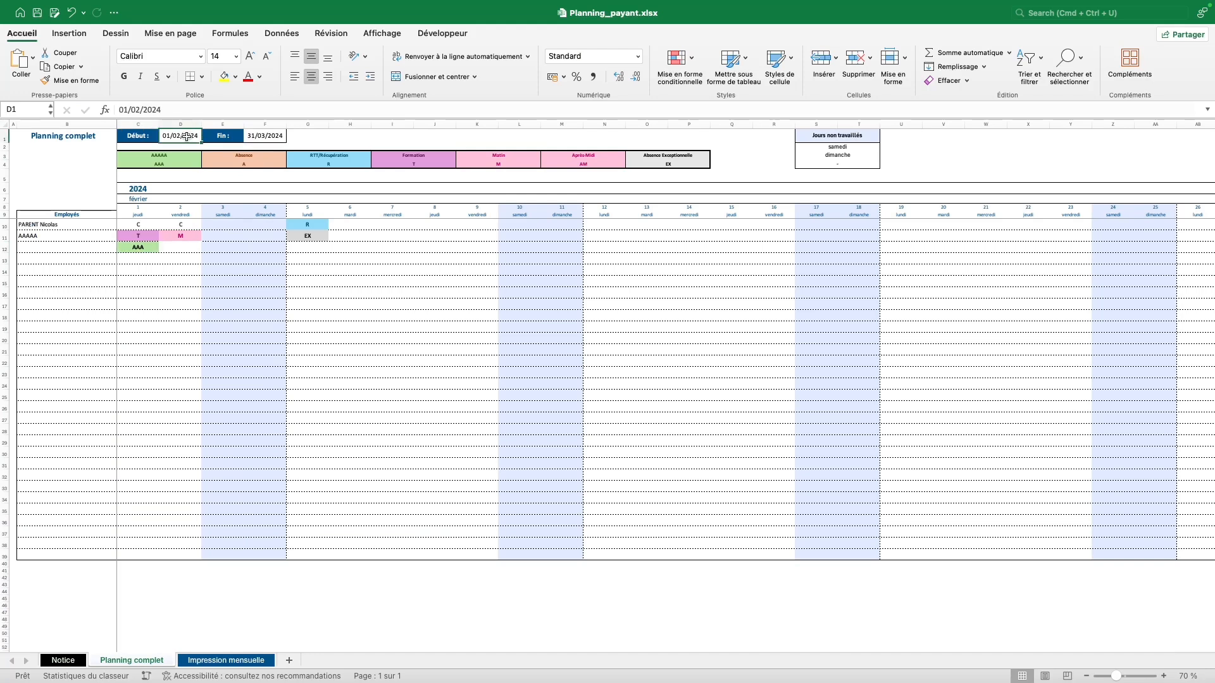
{"action": "type", "text": "01/01/2031"}
{"action": "key", "text": "Tab"}
{"action": "type", "text": "31/12/2031"}
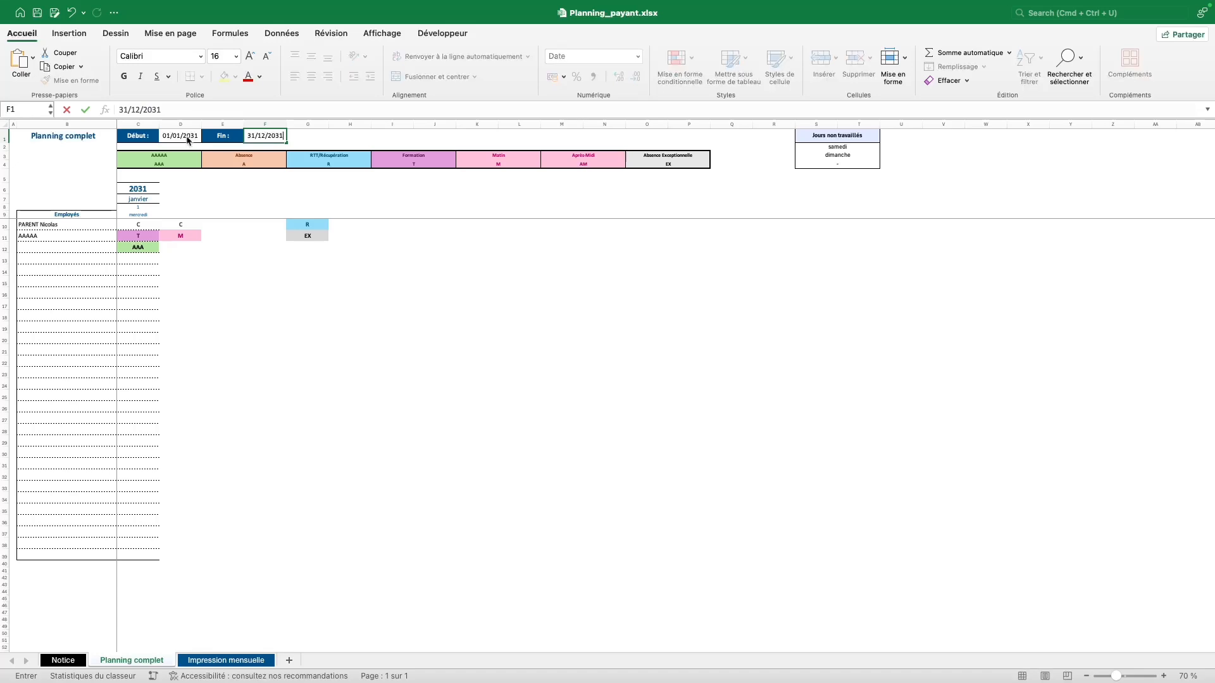
{"action": "left_click", "coordinate": [188, 140]}
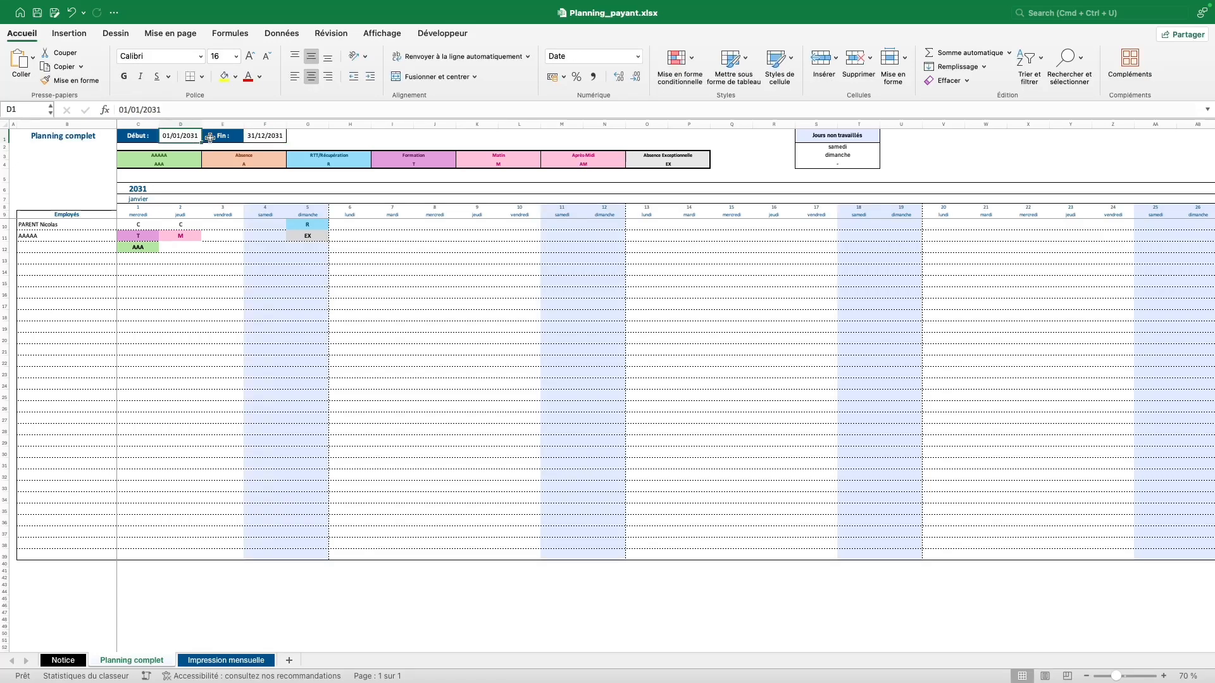
{"action": "key", "text": "super+z"}
{"action": "key", "text": "super+z"}
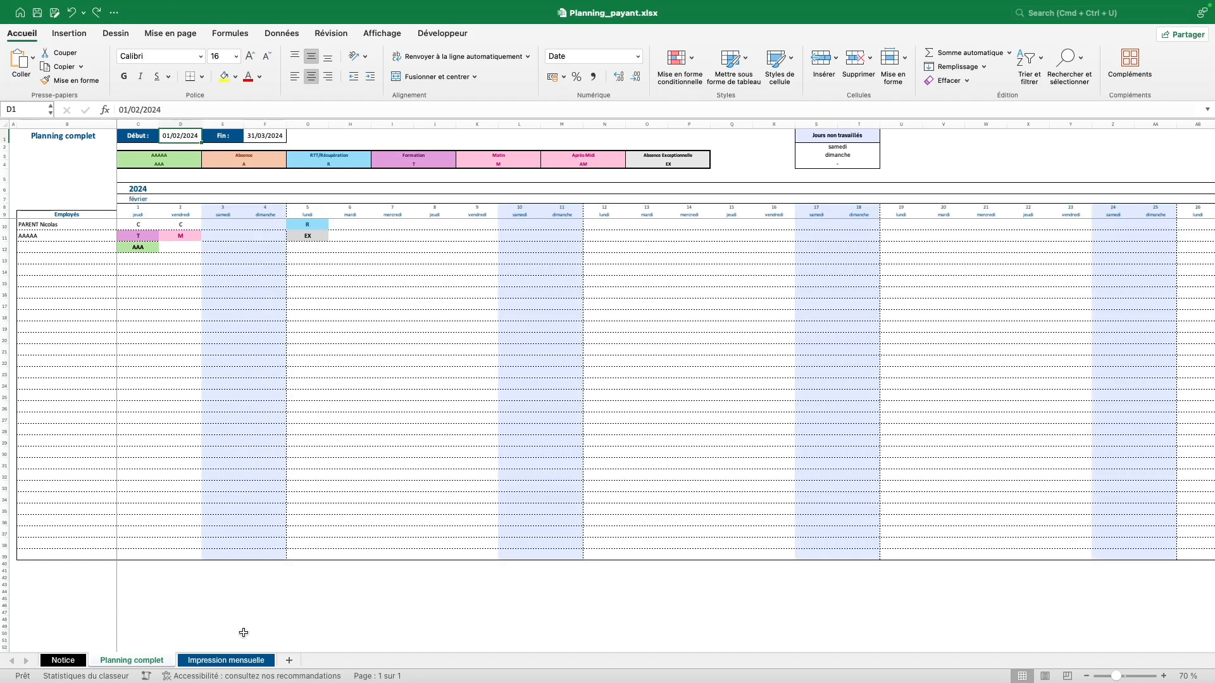
On Impression mensuelle, set the month to print to mars.
{"action": "left_click", "coordinate": [219, 661]}
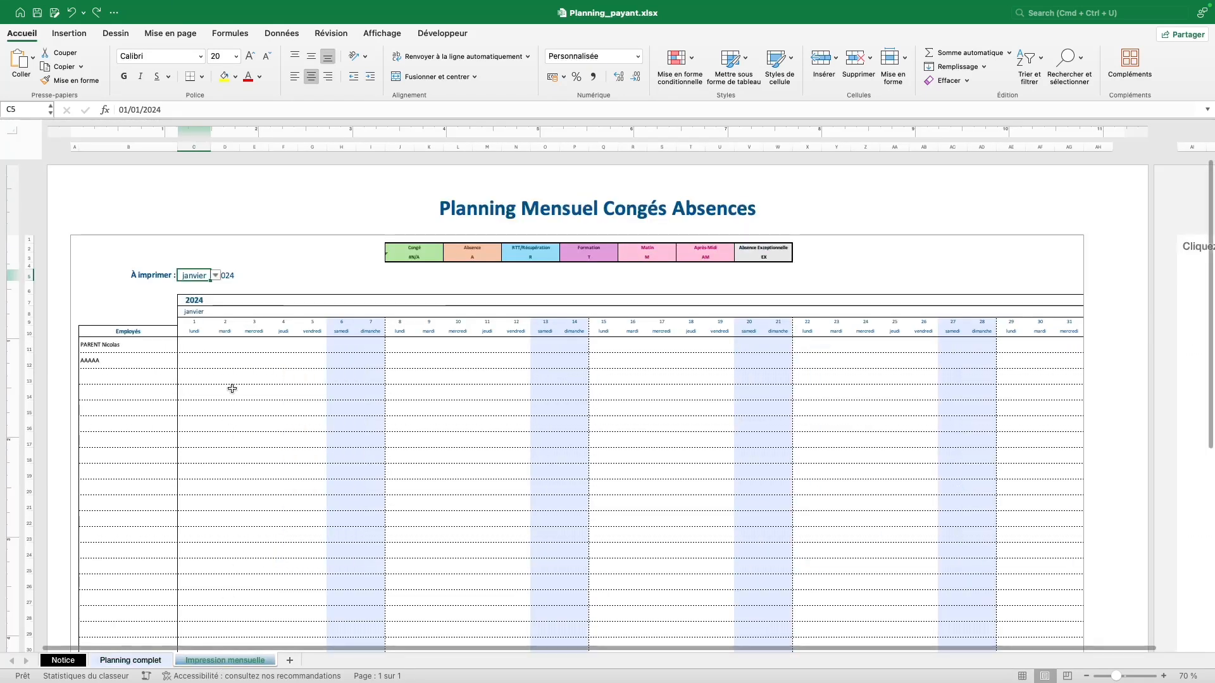
{"action": "left_click", "coordinate": [219, 280]}
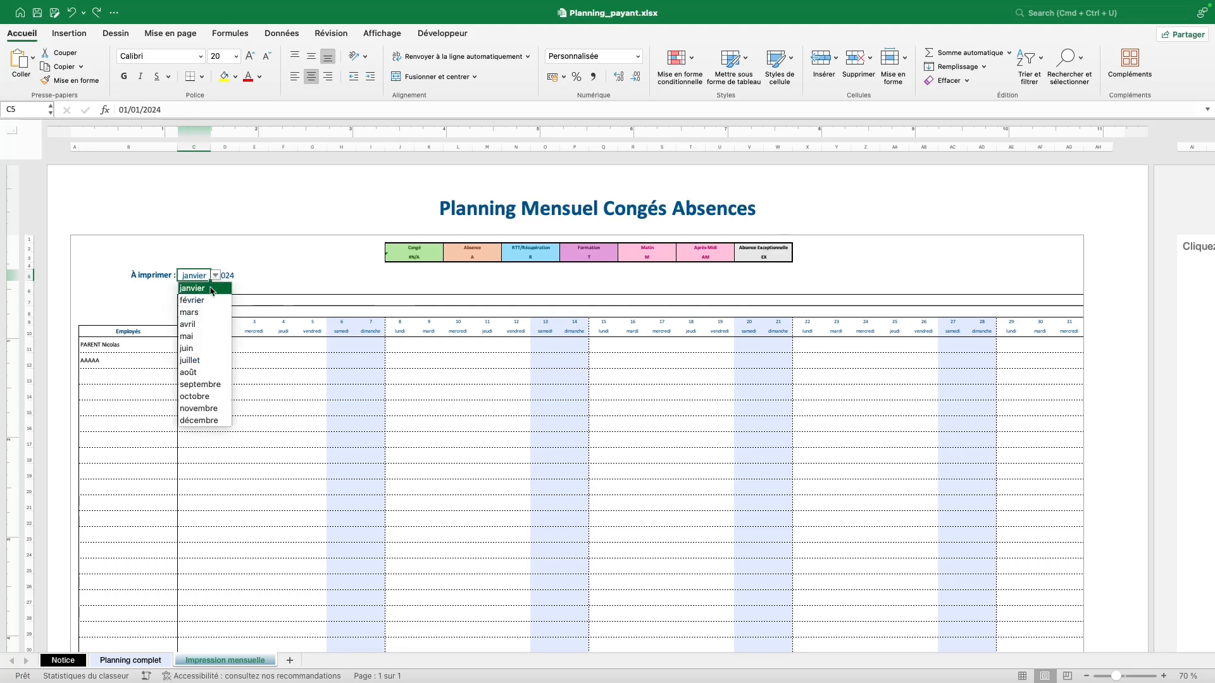
{"action": "left_click", "coordinate": [196, 310]}
{"action": "left_click", "coordinate": [231, 276]}
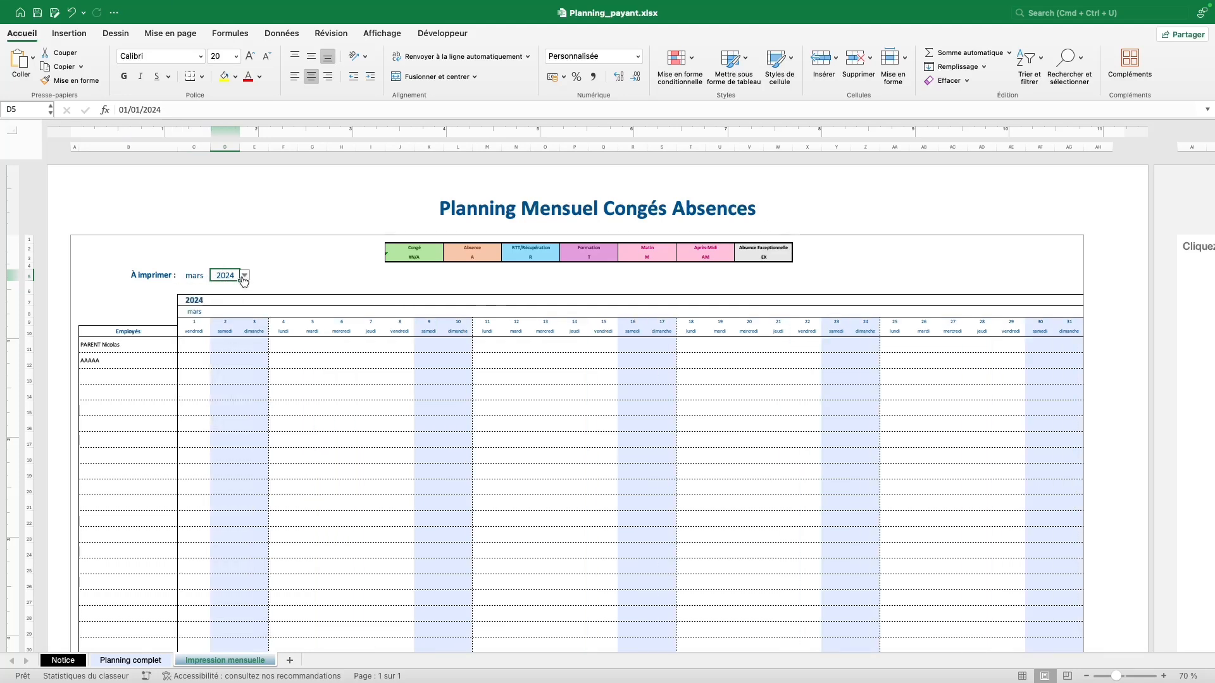
After checking Planning complet, change the month to print to février.
{"action": "left_click", "coordinate": [131, 660]}
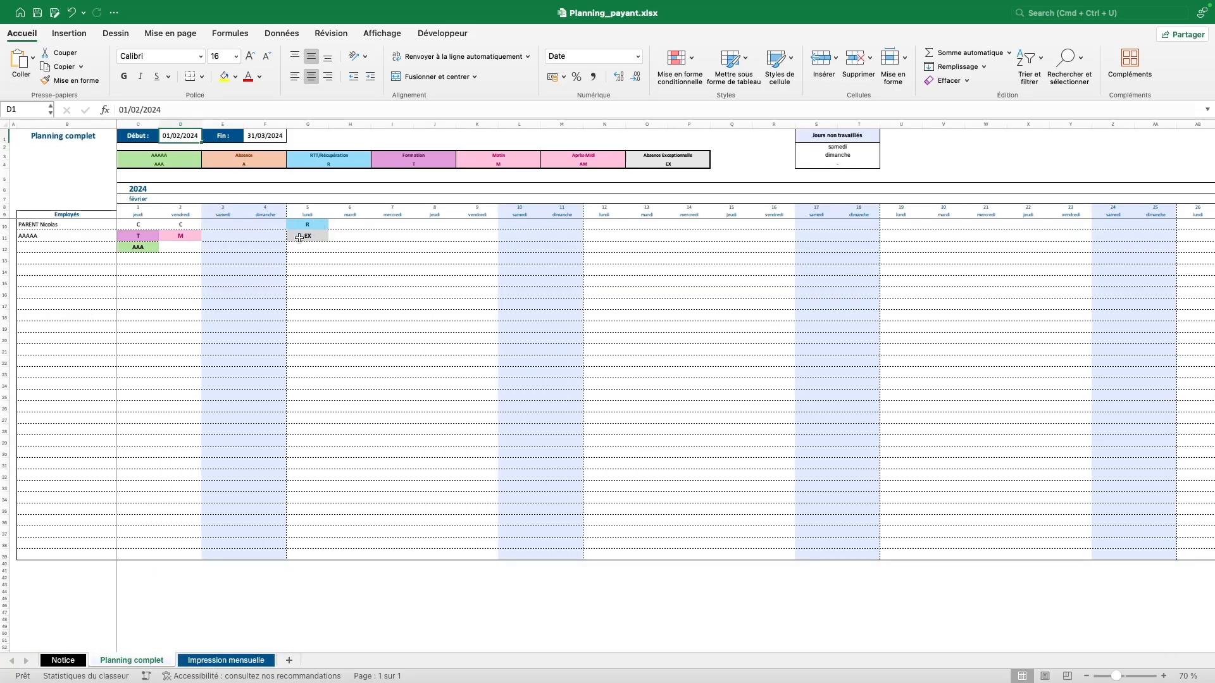
{"action": "left_click", "coordinate": [218, 660]}
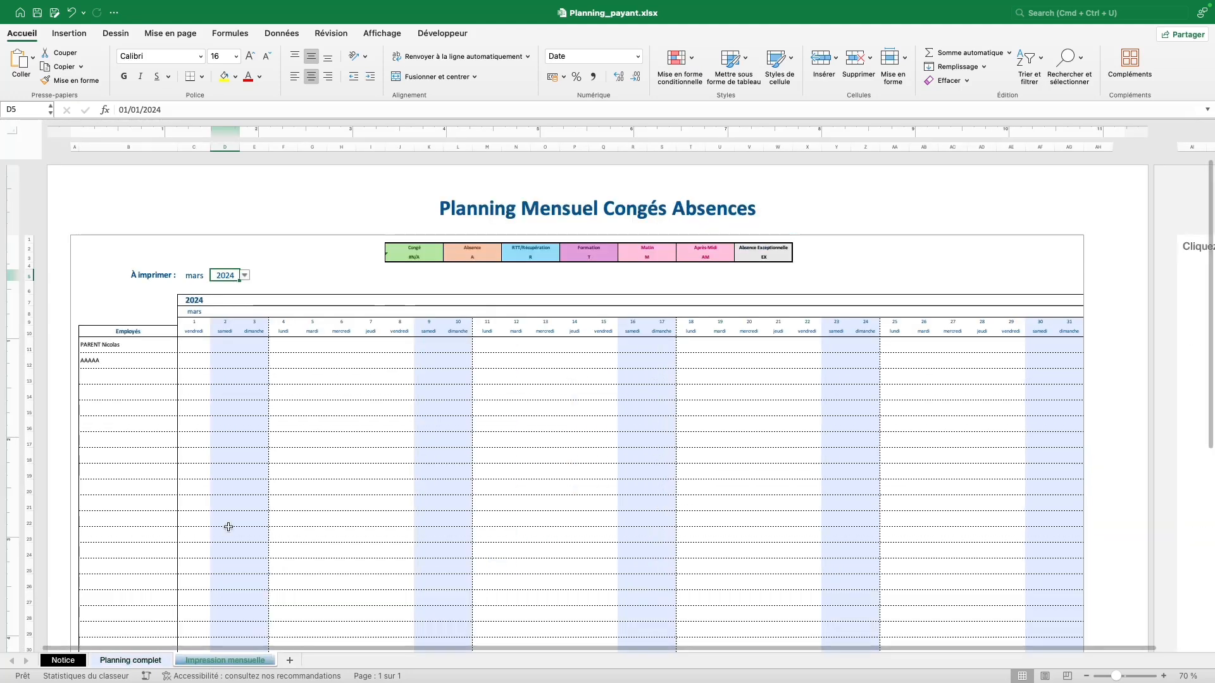
{"action": "left_click", "coordinate": [204, 274]}
{"action": "left_click", "coordinate": [215, 275]}
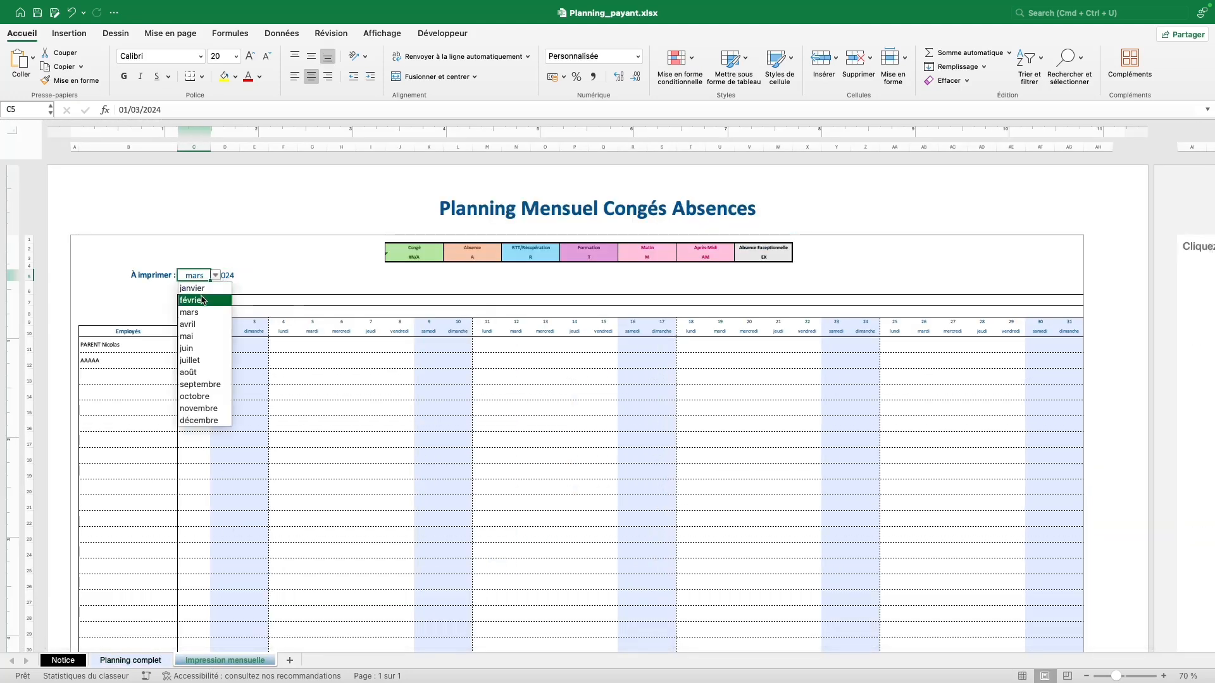
{"action": "left_click", "coordinate": [197, 302]}
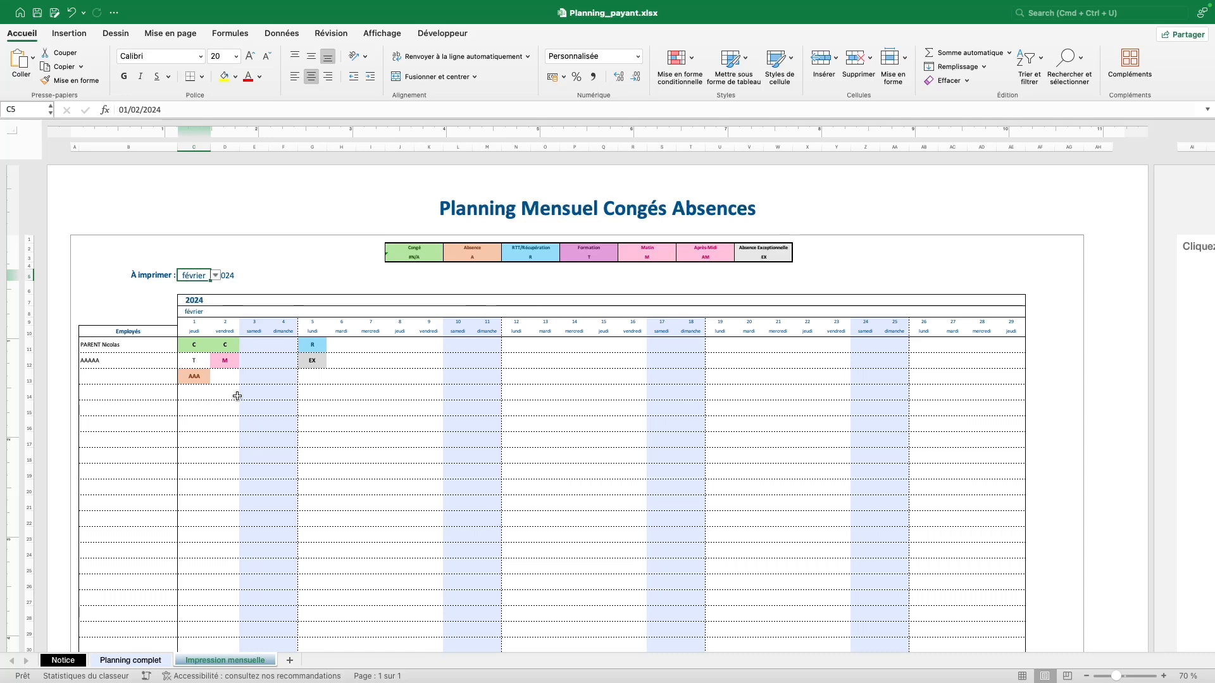
{"action": "key", "text": "ctrl+p"}
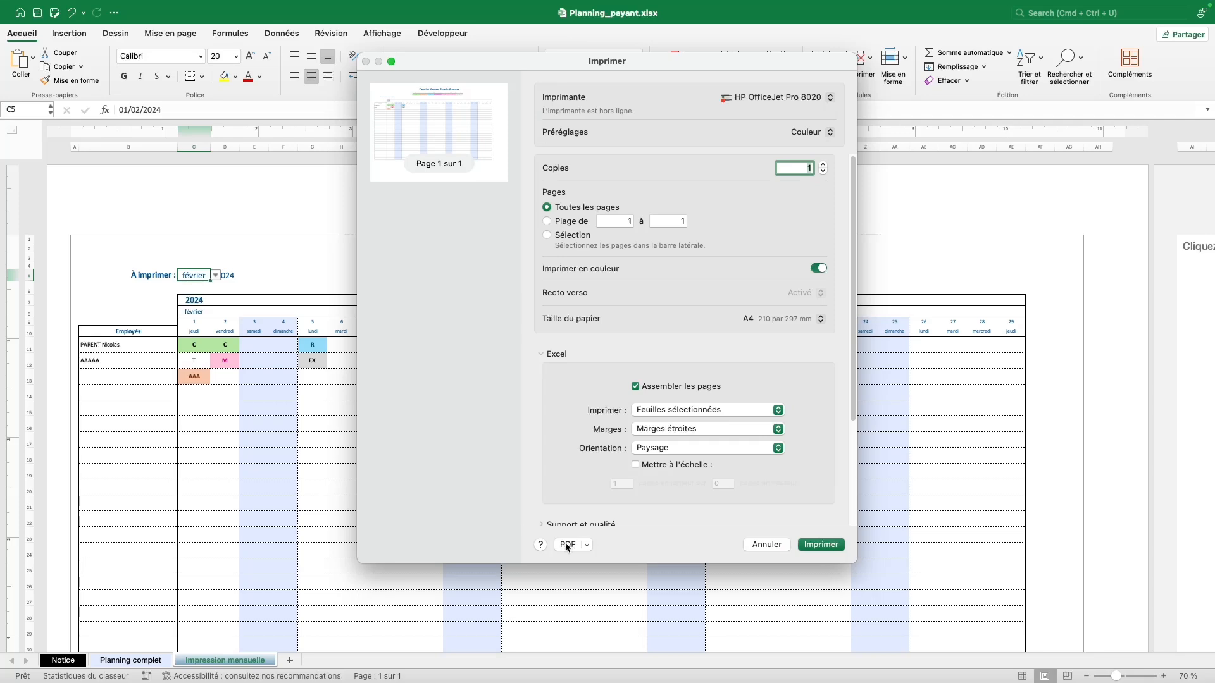
{"action": "key", "text": "Escape"}
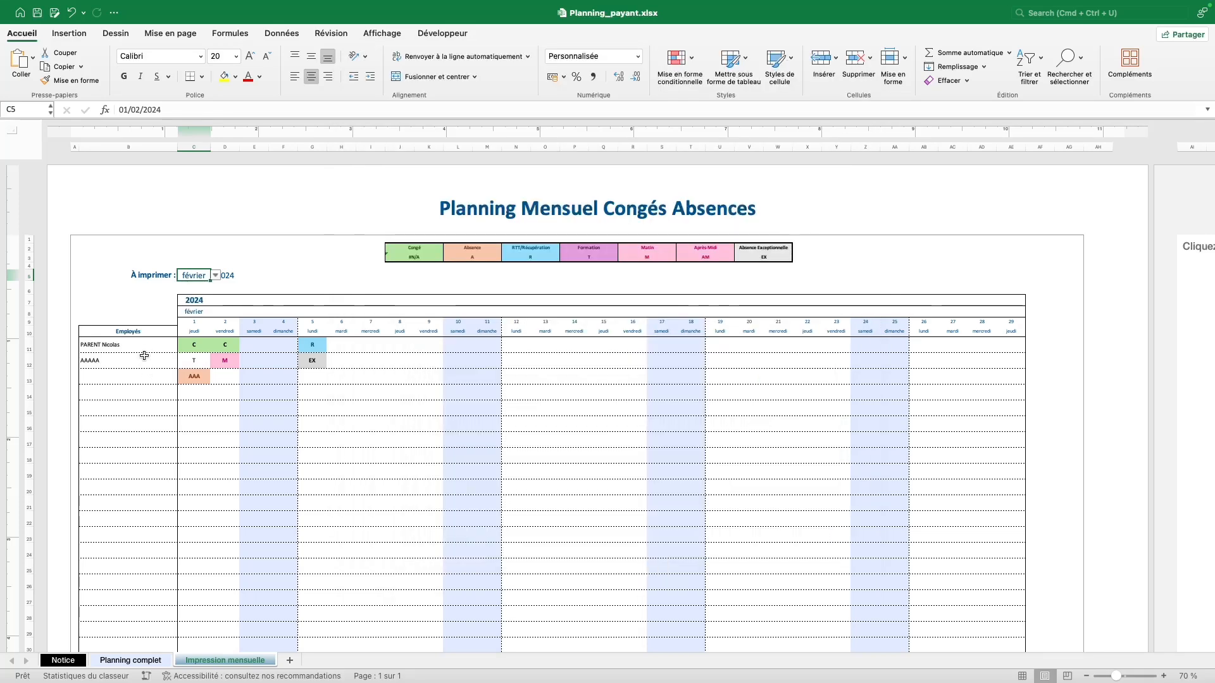
{"action": "left_click", "coordinate": [132, 660]}
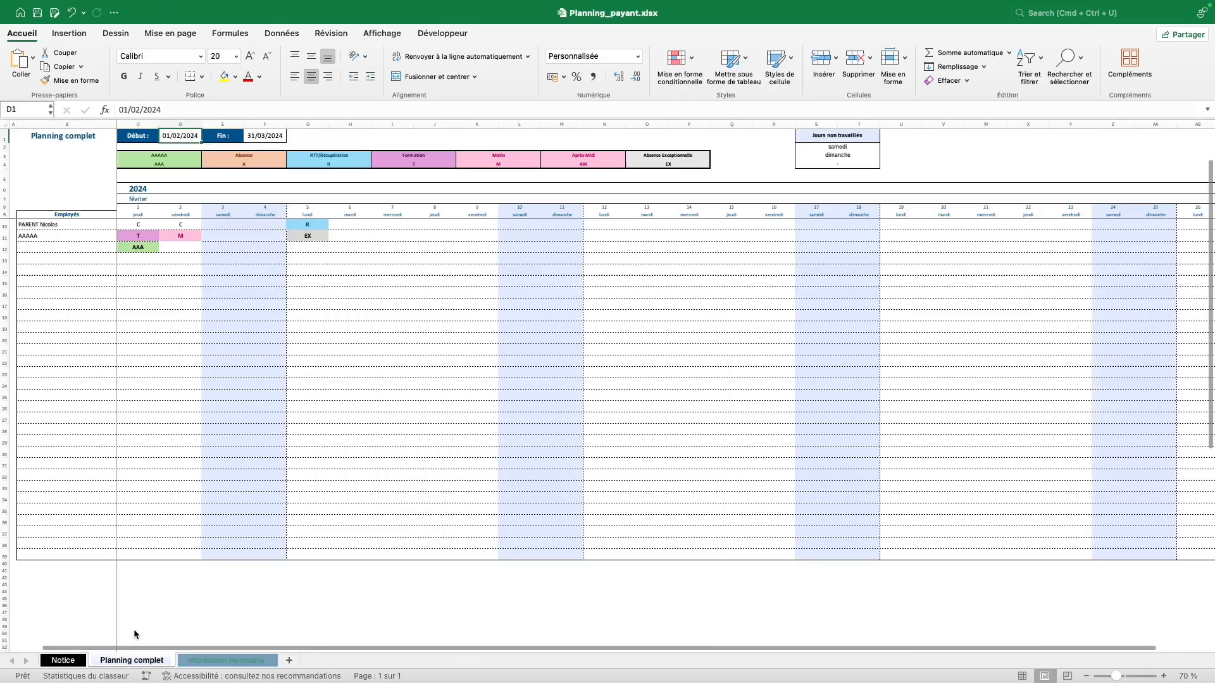
{"action": "left_click", "coordinate": [226, 660]}
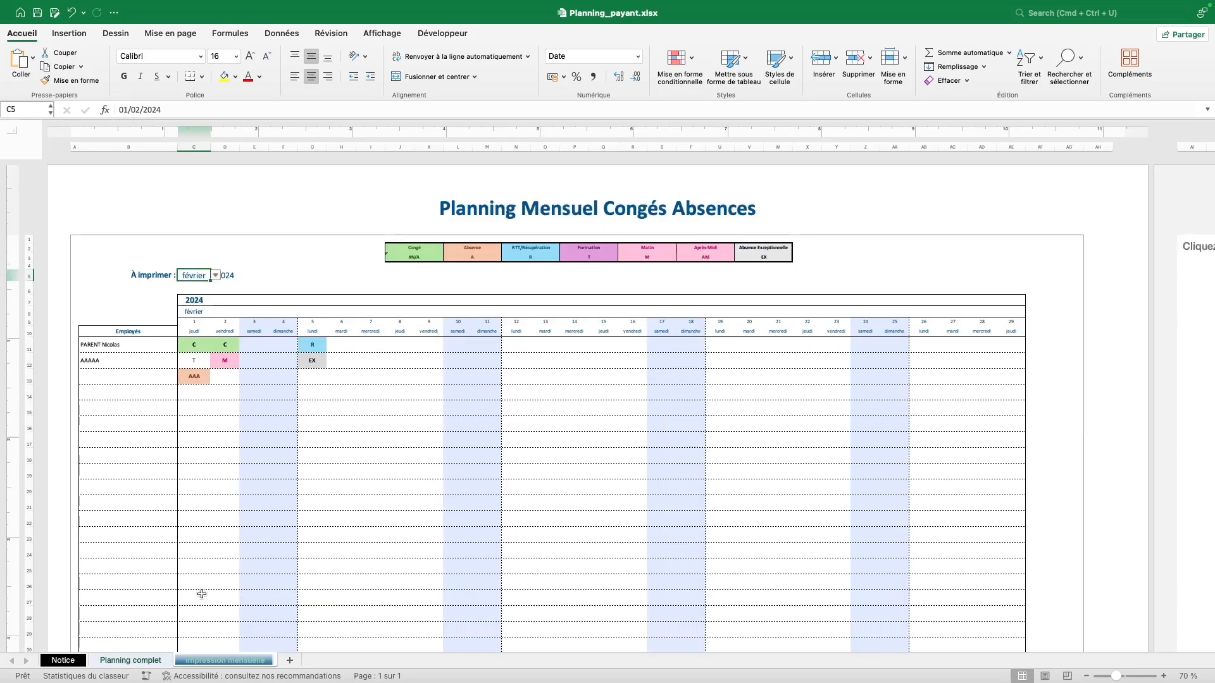